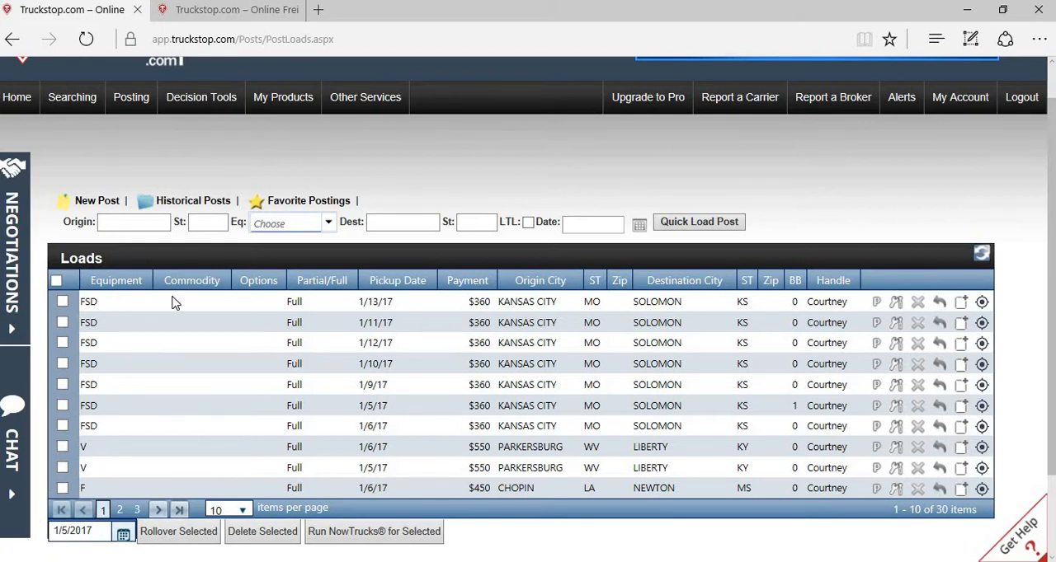
# Step: Enter atlanta, ga as the origin city and state of the quick load post
pyautogui.click(145, 223)
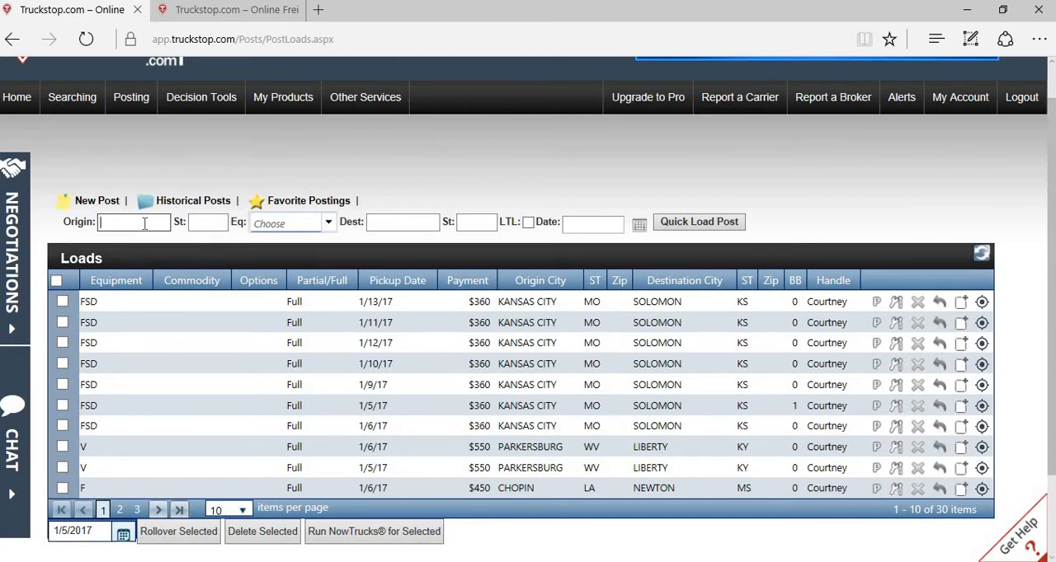
pyautogui.write('atlanta')
pyautogui.press('Tab')
pyautogui.write('ga')
pyautogui.press('Tab')
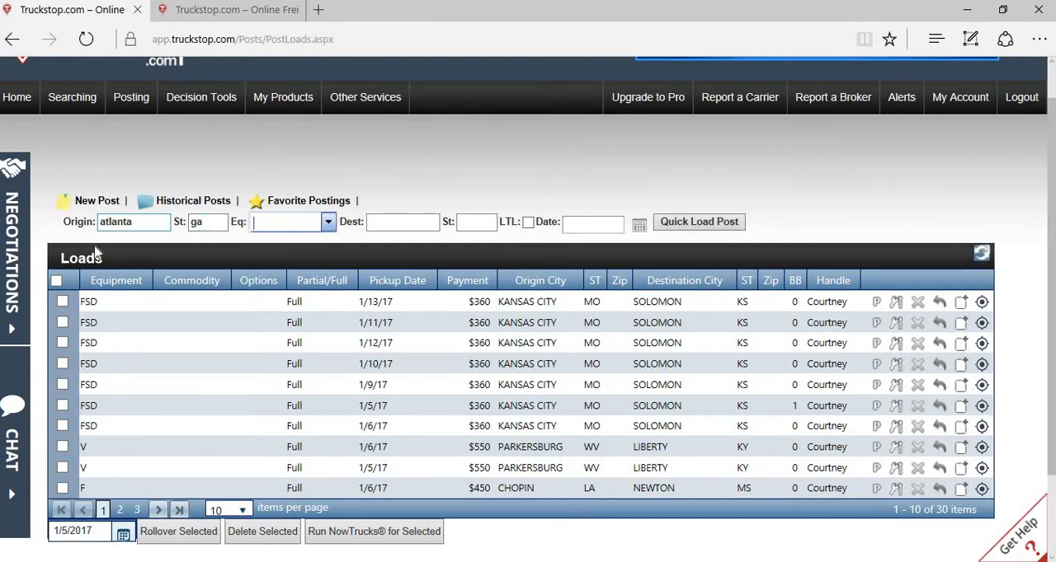
# Step: Choose R as the equipment type for the quick load post
pyautogui.click(329, 226)
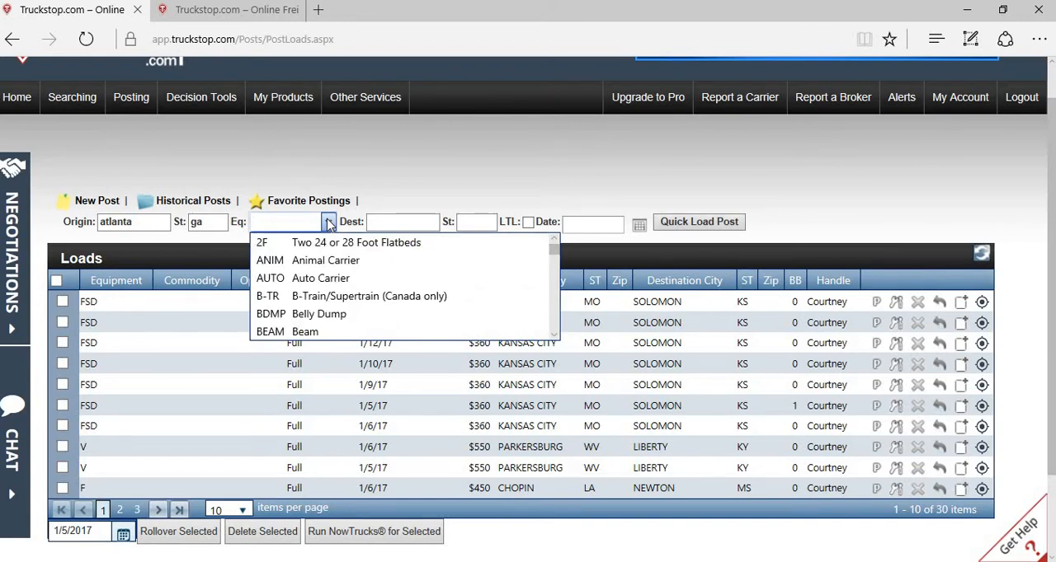
pyautogui.write('f')
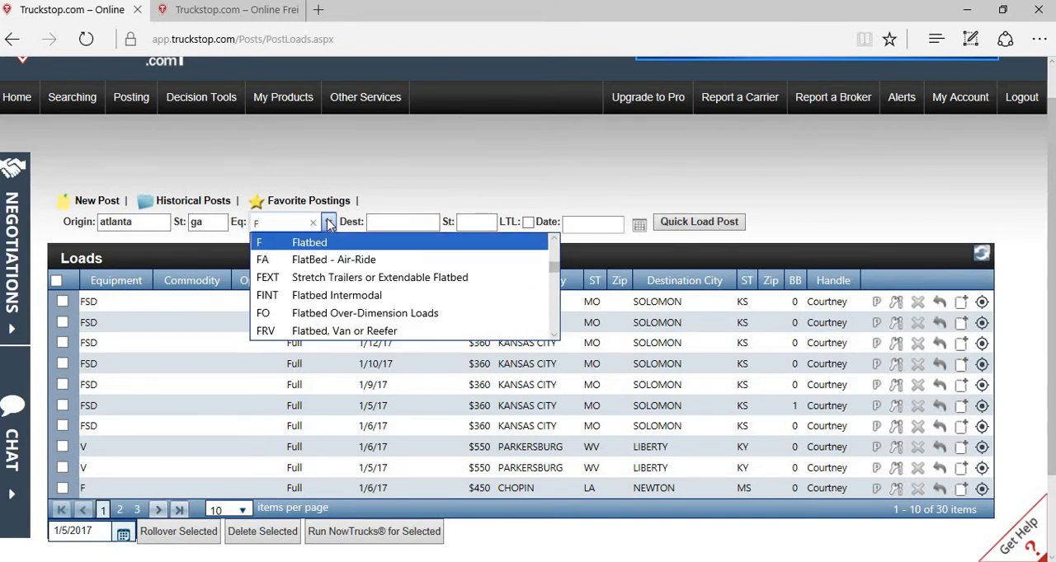
pyautogui.press('BackSpace')
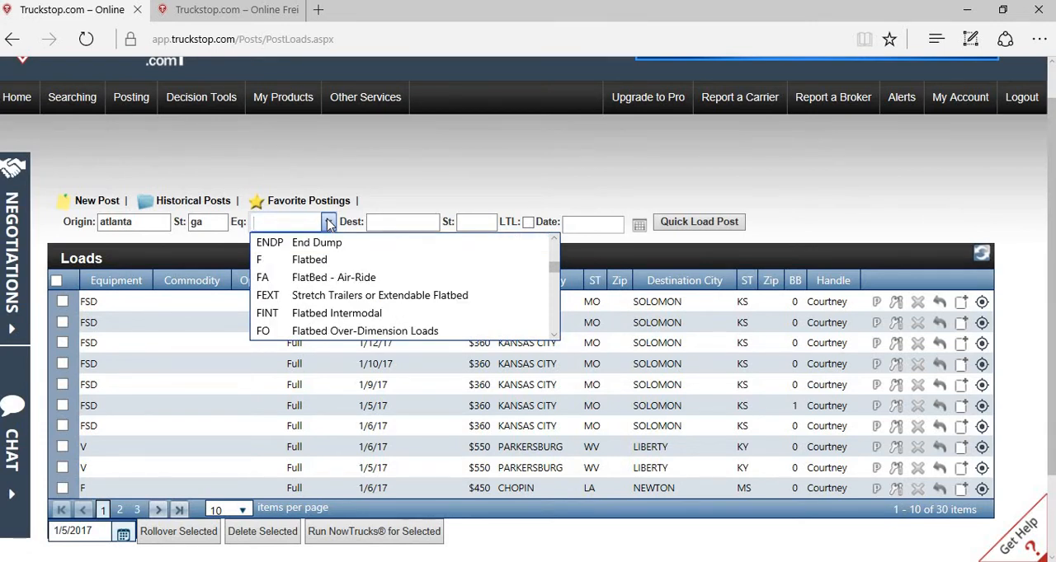
pyautogui.write('v')
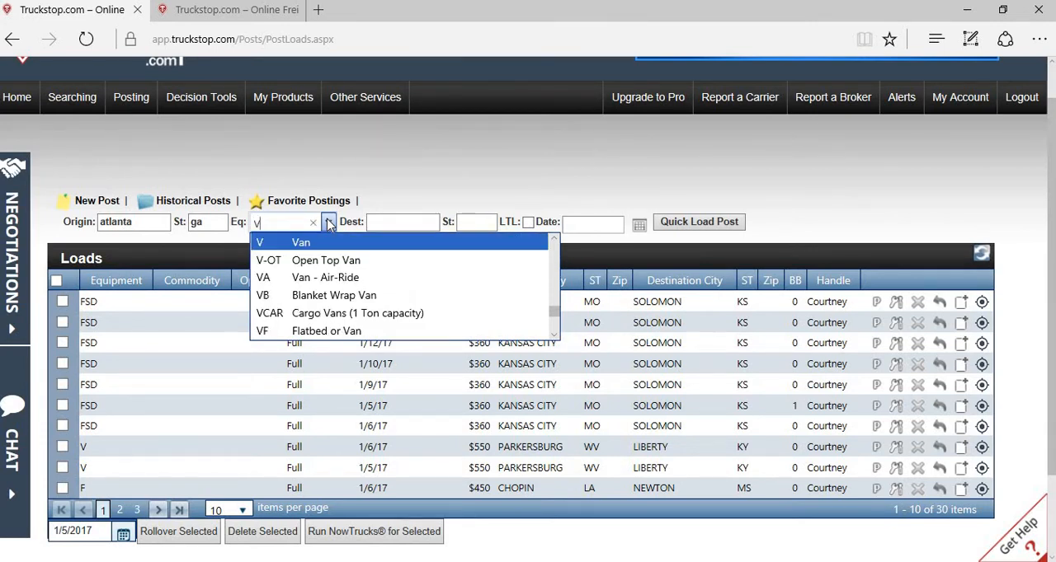
pyautogui.press('BackSpace')
pyautogui.write('r')
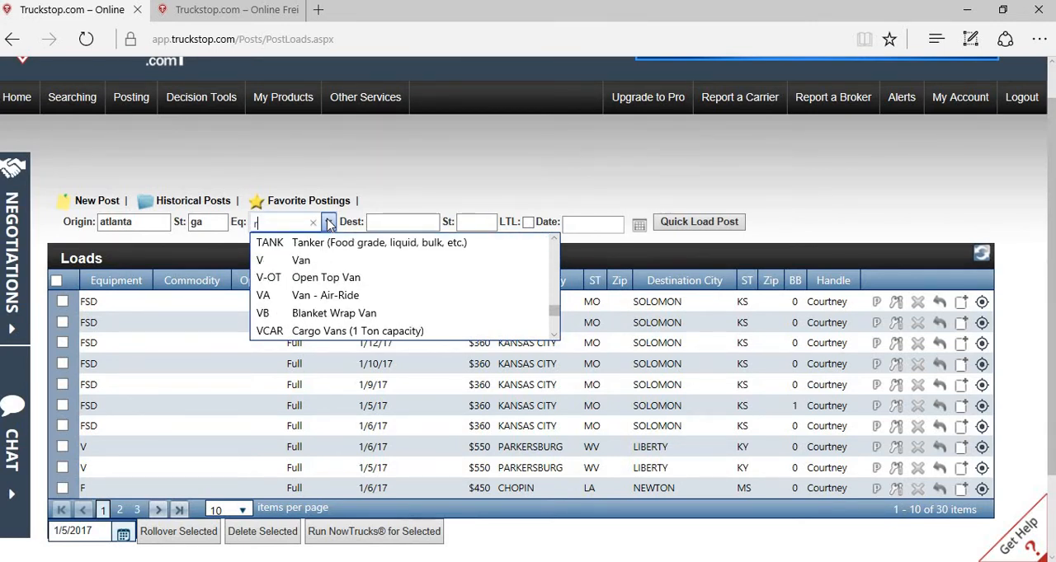
pyautogui.click(329, 224)
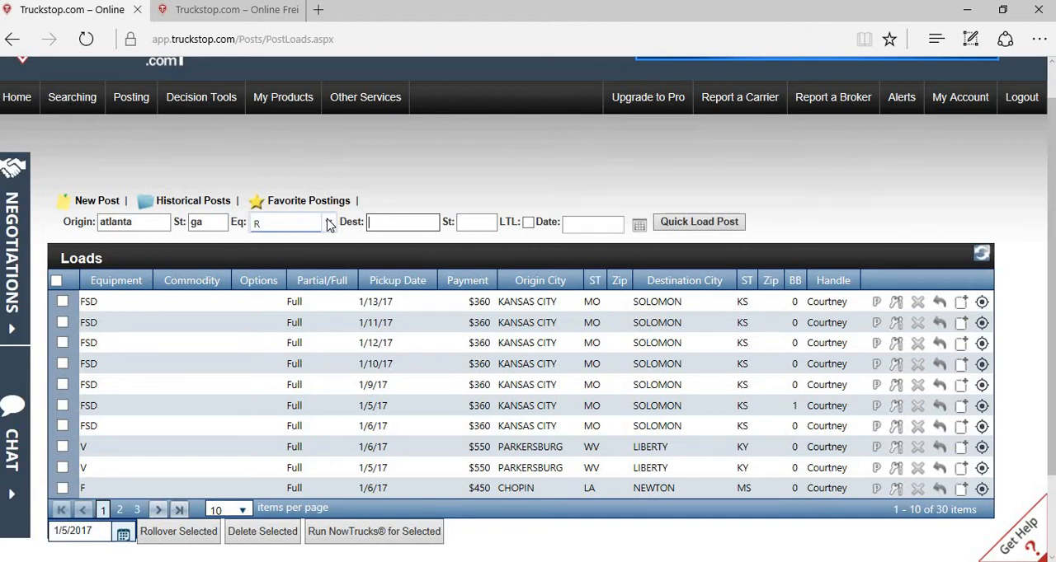
# Step: Enter tampa, fl as the destination city and state of the quick load post
pyautogui.write('tampa')
pyautogui.press('Tab')
pyautogui.write('fl')
pyautogui.press('Tab')
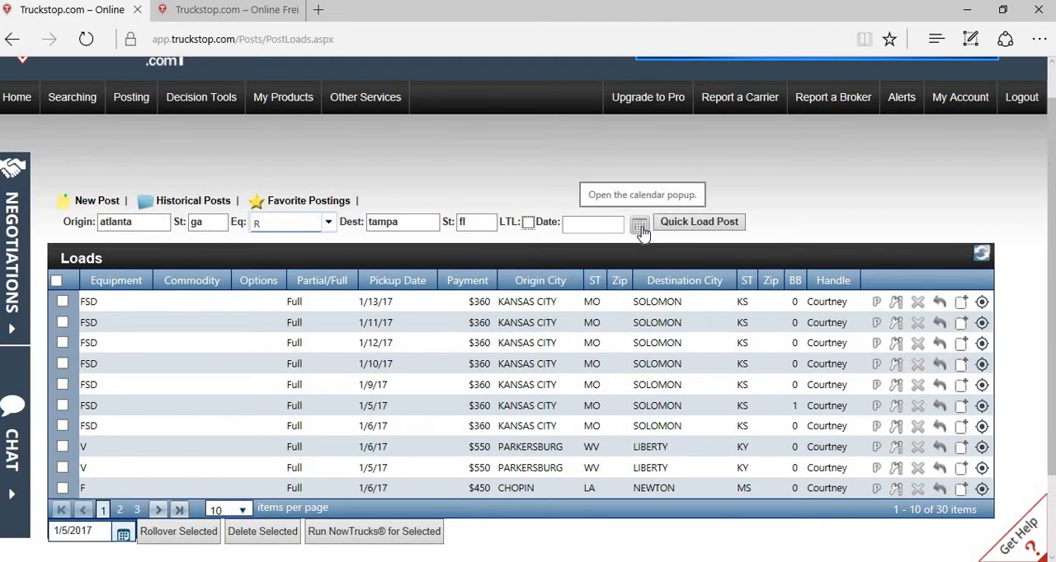
# Step: Set the quick load post's date to 1/5/2017 and submit the post
pyautogui.click(591, 222)
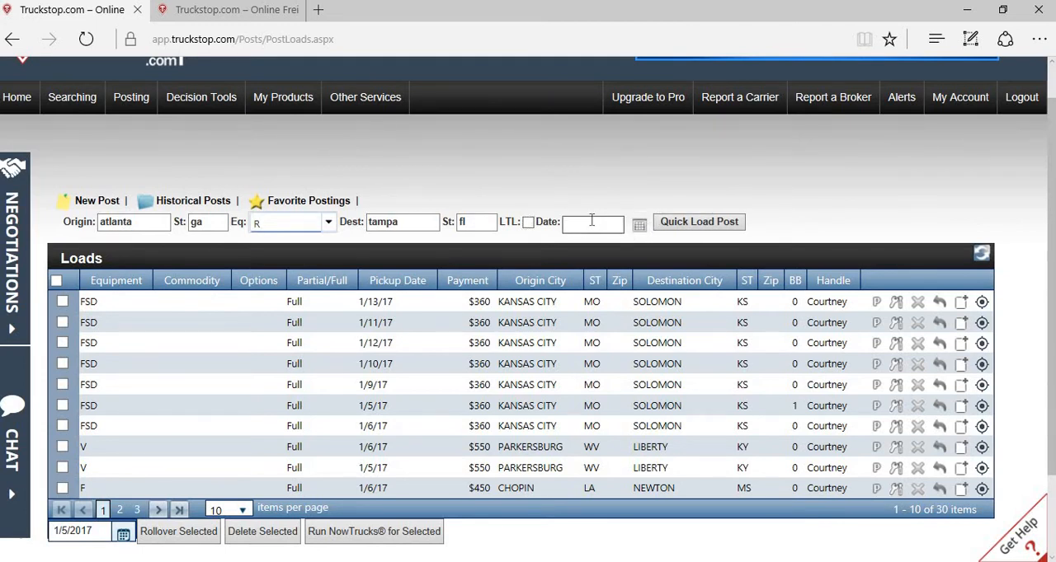
pyautogui.click(640, 227)
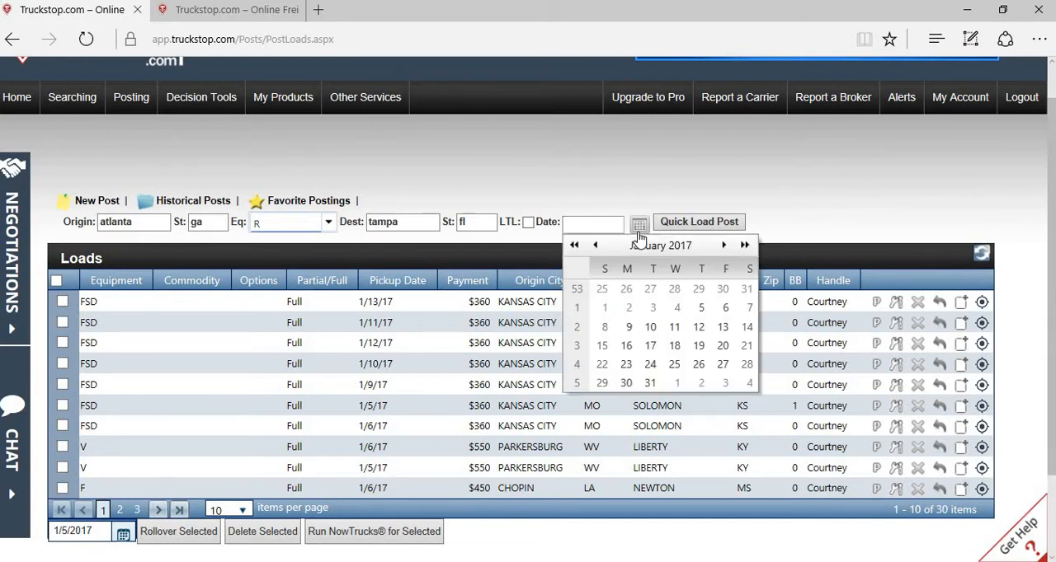
pyautogui.click(699, 311)
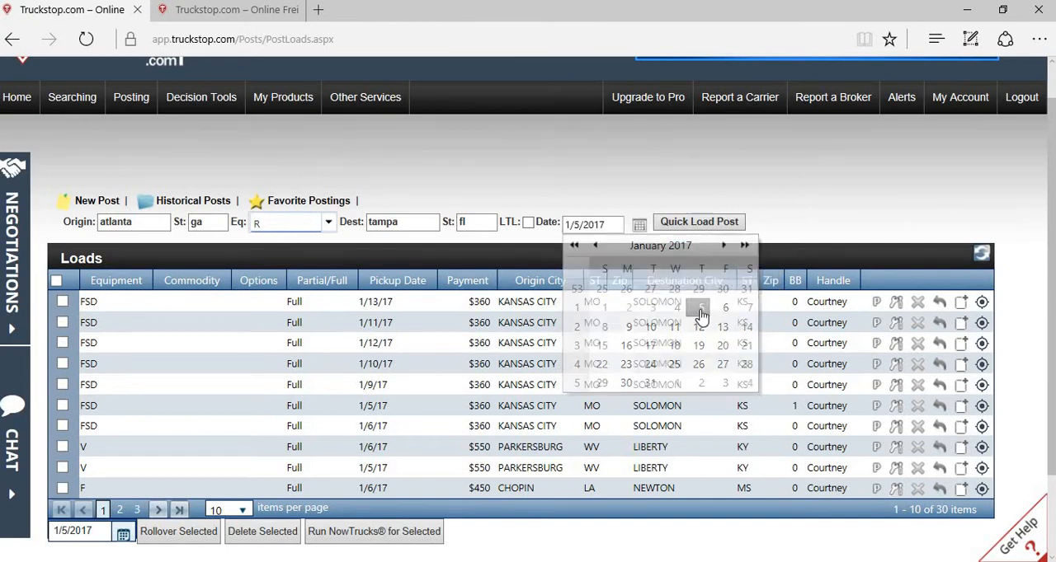
pyautogui.click(680, 231)
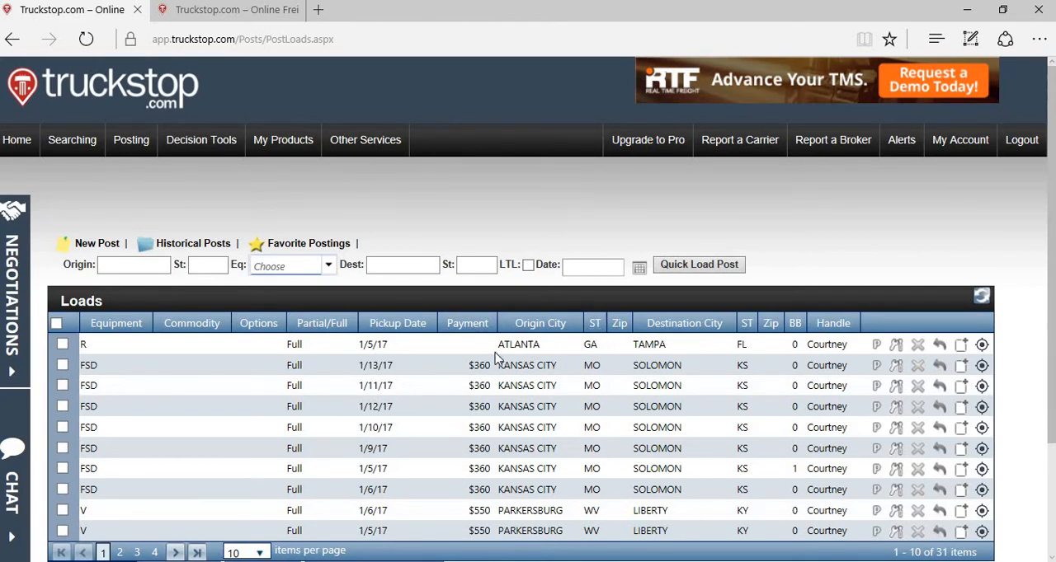
# Step: Delete the Atlanta to Tampa load from the Loads list
pyautogui.click(64, 346)
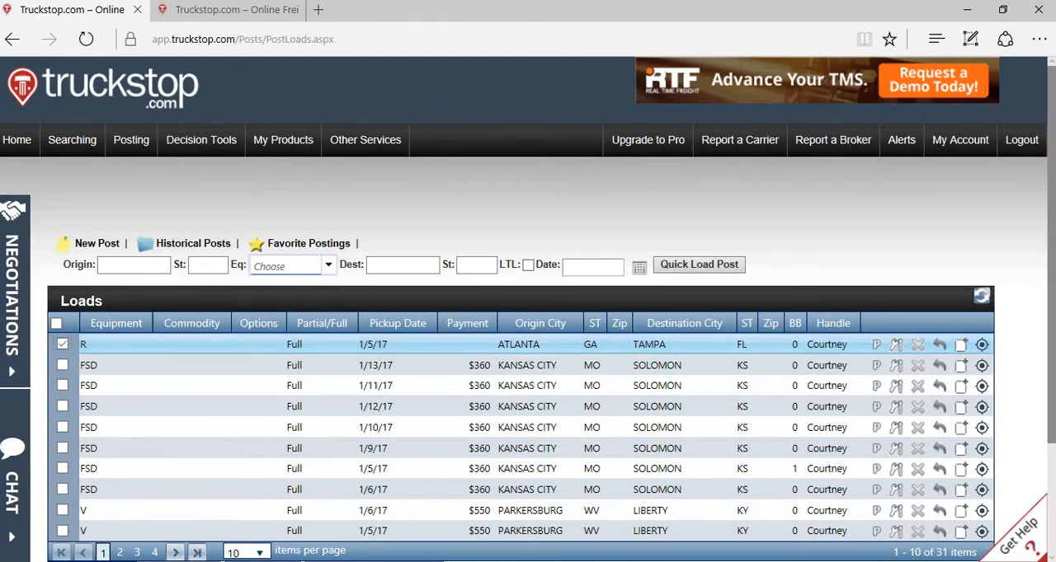
pyautogui.scroll(-2, 881, 446)
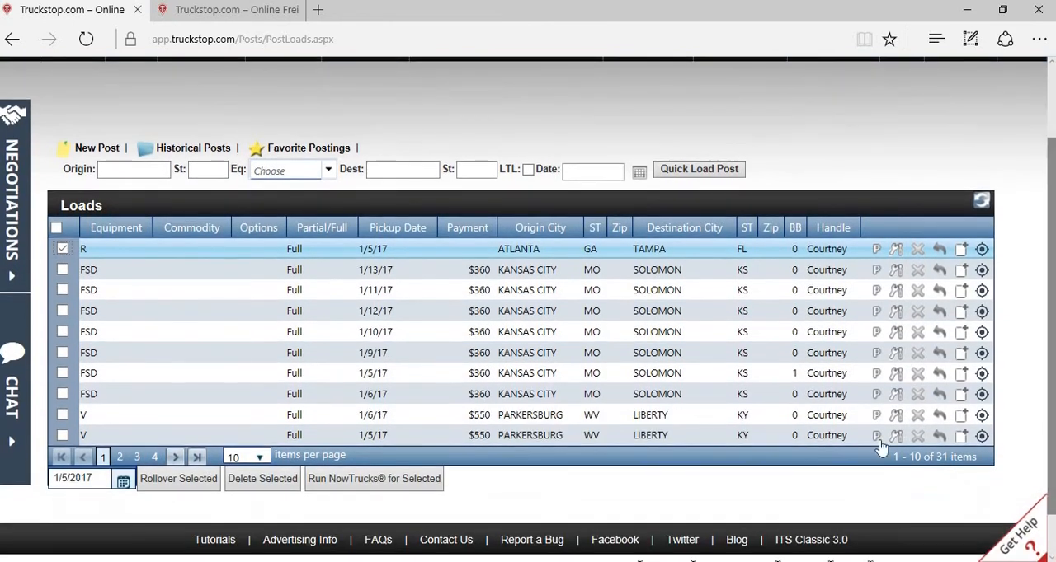
pyautogui.click(280, 487)
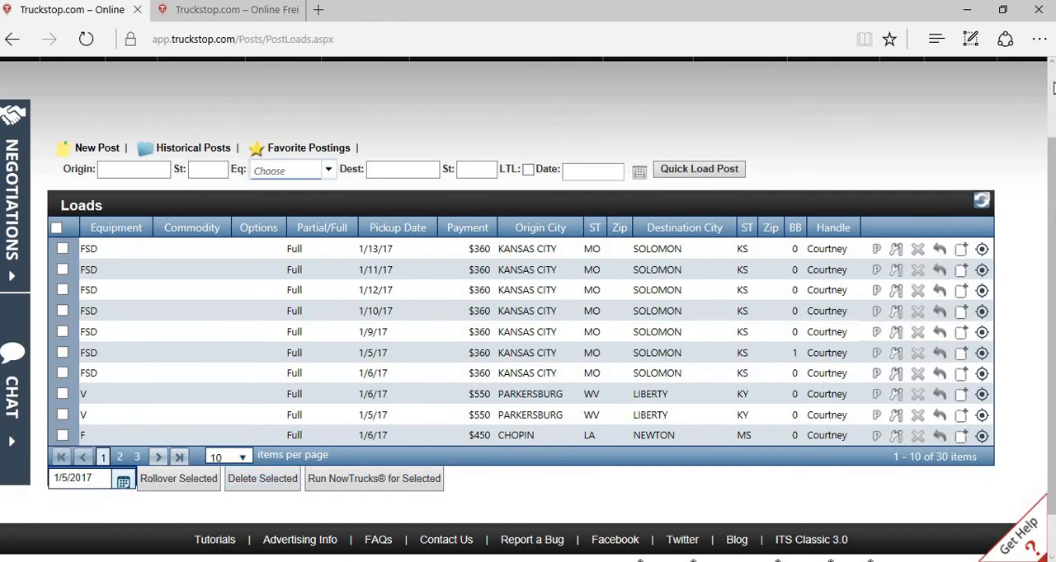
pyautogui.scroll(2, 1053, 88)
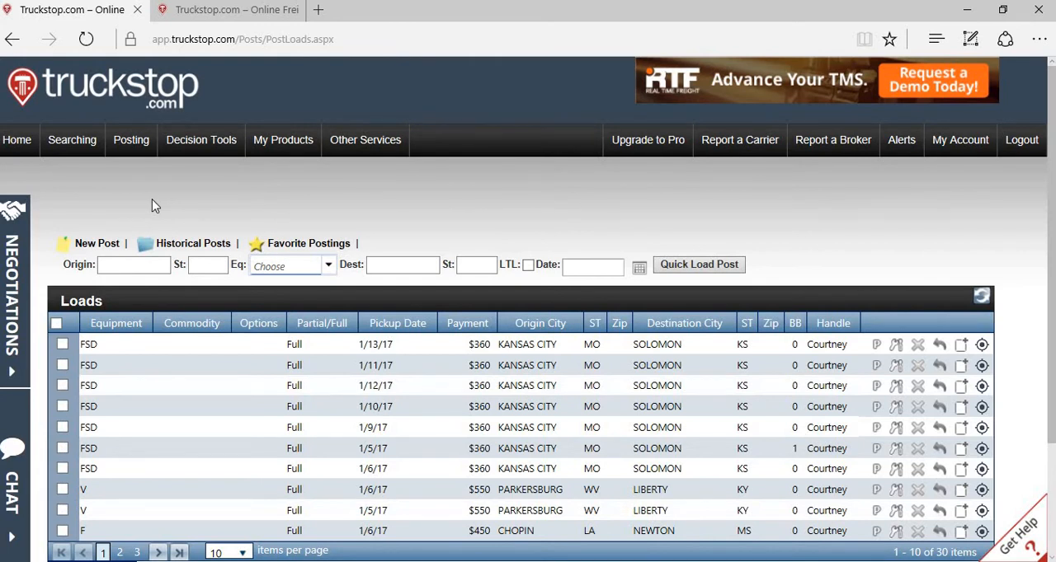
# Step: Start a new single load posting with USA as the origin country
pyautogui.moveTo(146, 141)
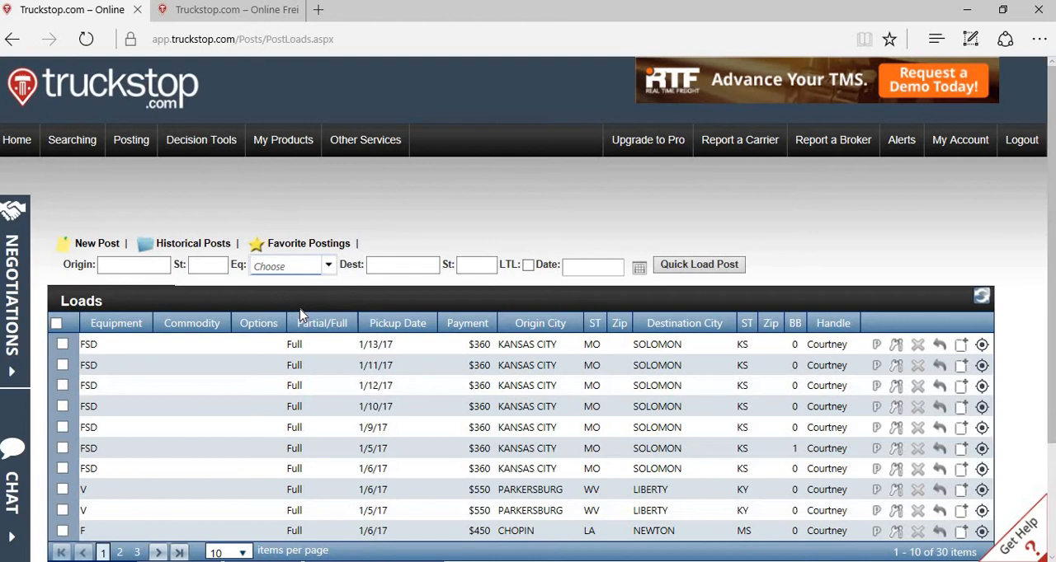
pyautogui.click(111, 248)
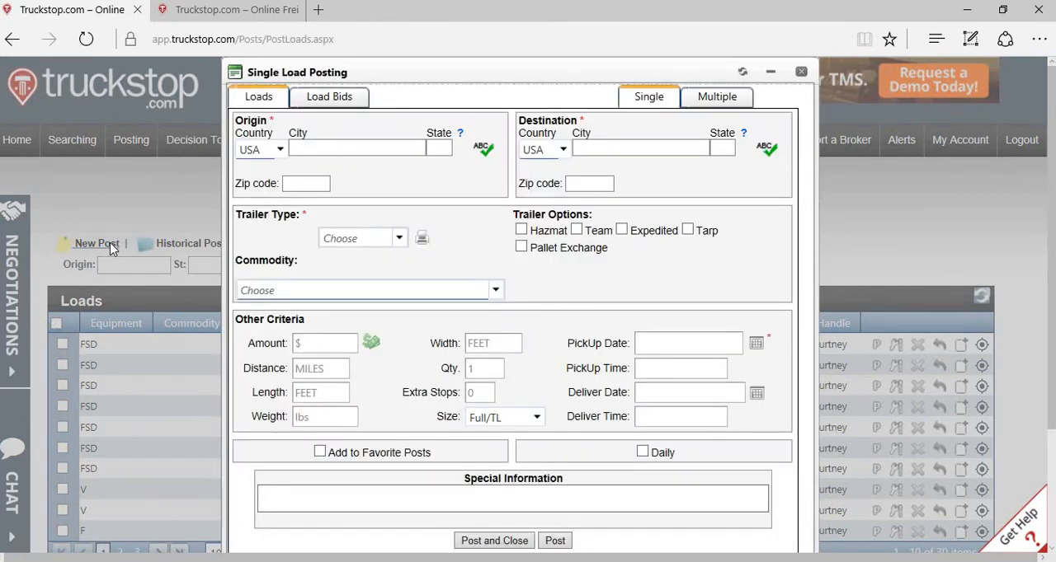
pyautogui.click(387, 149)
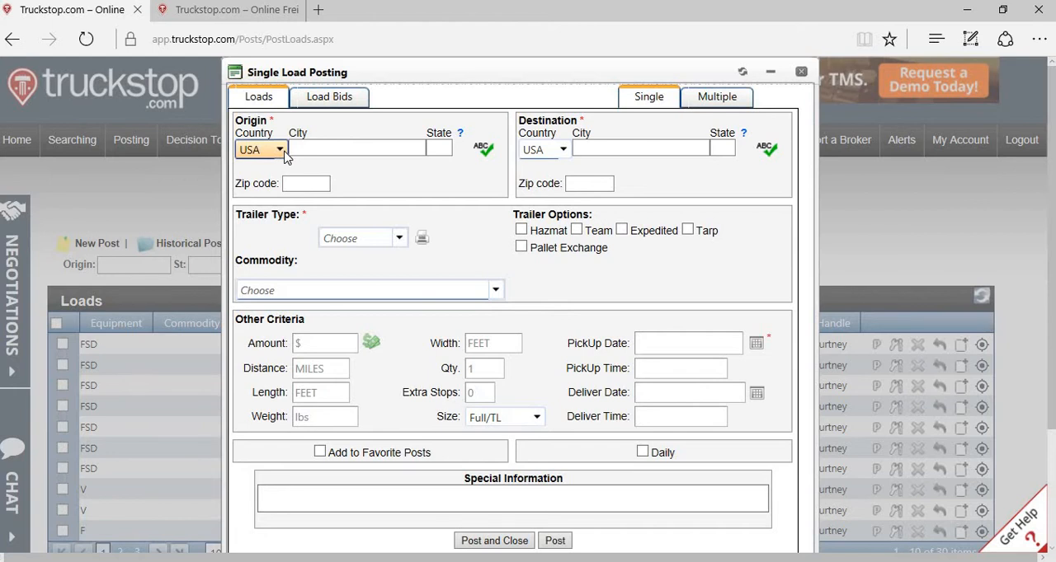
pyautogui.click(282, 152)
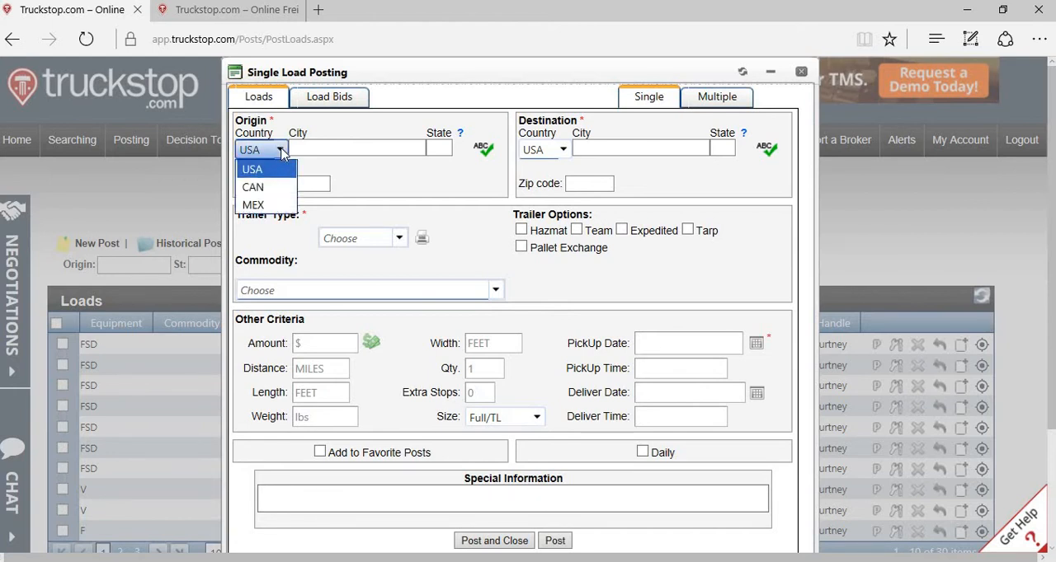
pyautogui.click(273, 170)
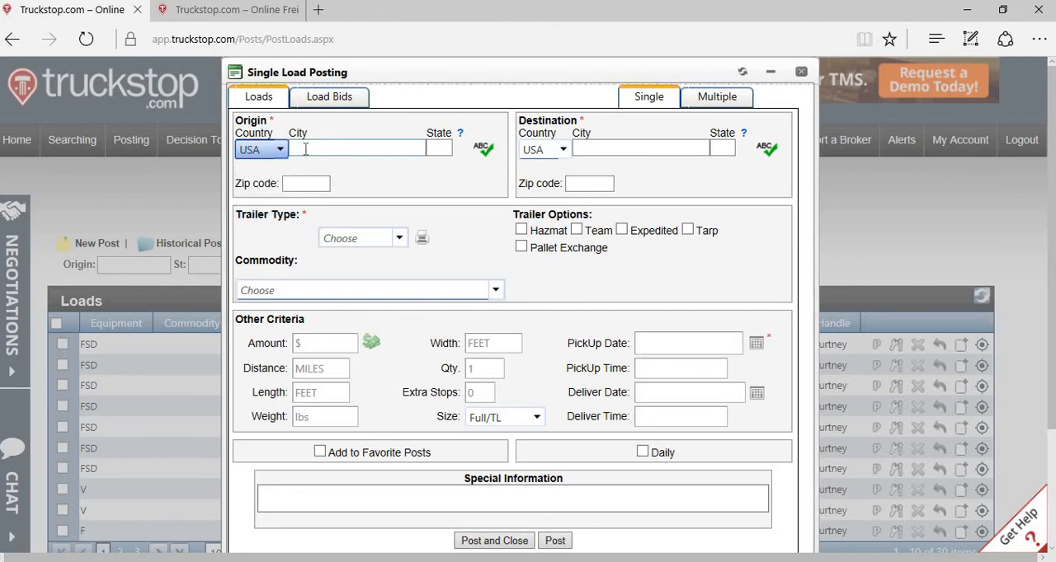
# Step: Enter atlanta as the origin city and ga as the origin state of the new posting
pyautogui.click(305, 149)
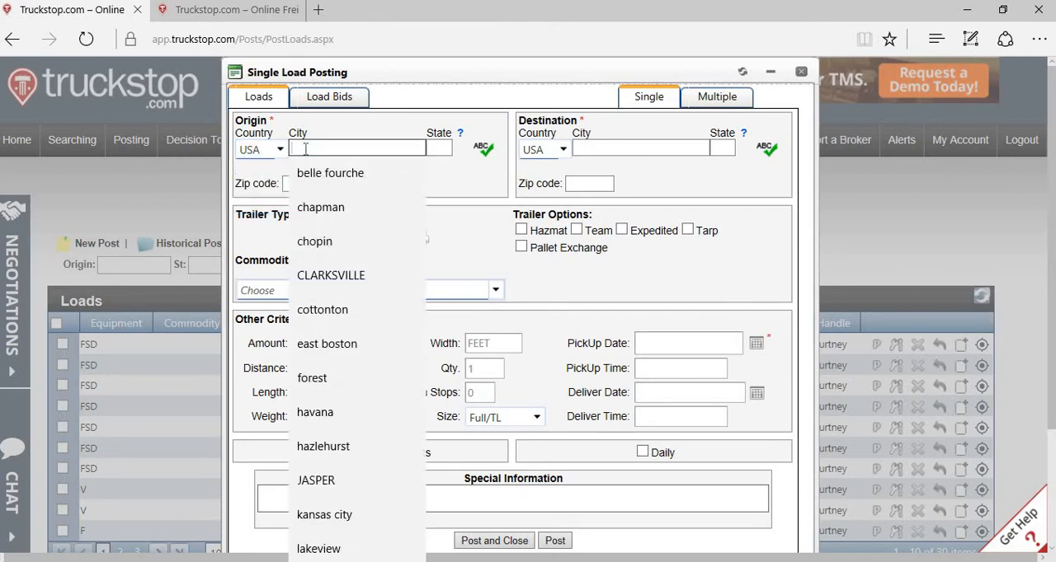
pyautogui.write('atlanta')
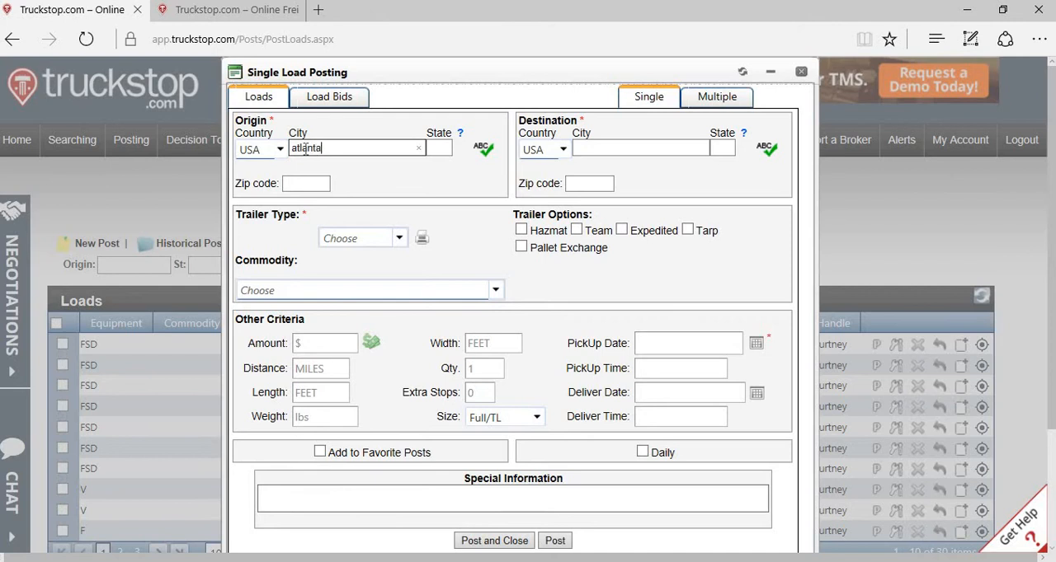
pyautogui.press('Tab')
pyautogui.write('ga')
pyautogui.press('Tab')
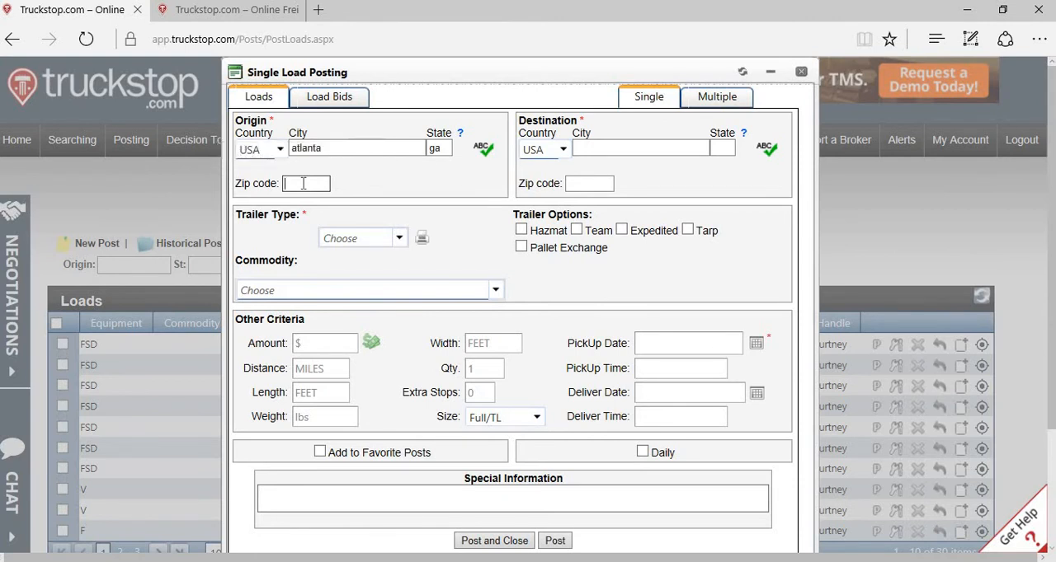
# Step: Set the posting's destination to tampa, fl with USA as the country
pyautogui.click(603, 149)
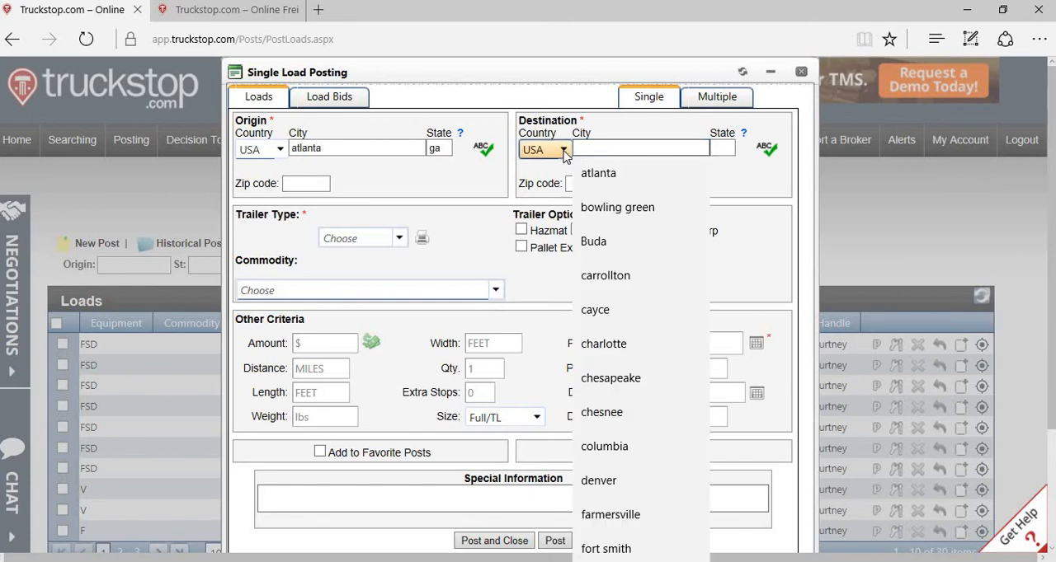
pyautogui.click(563, 151)
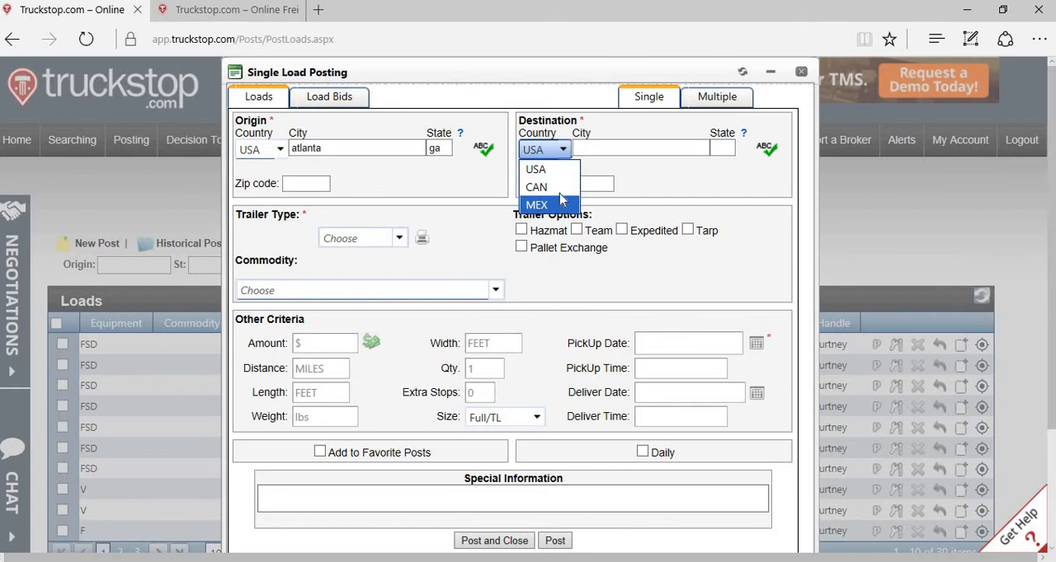
pyautogui.click(563, 173)
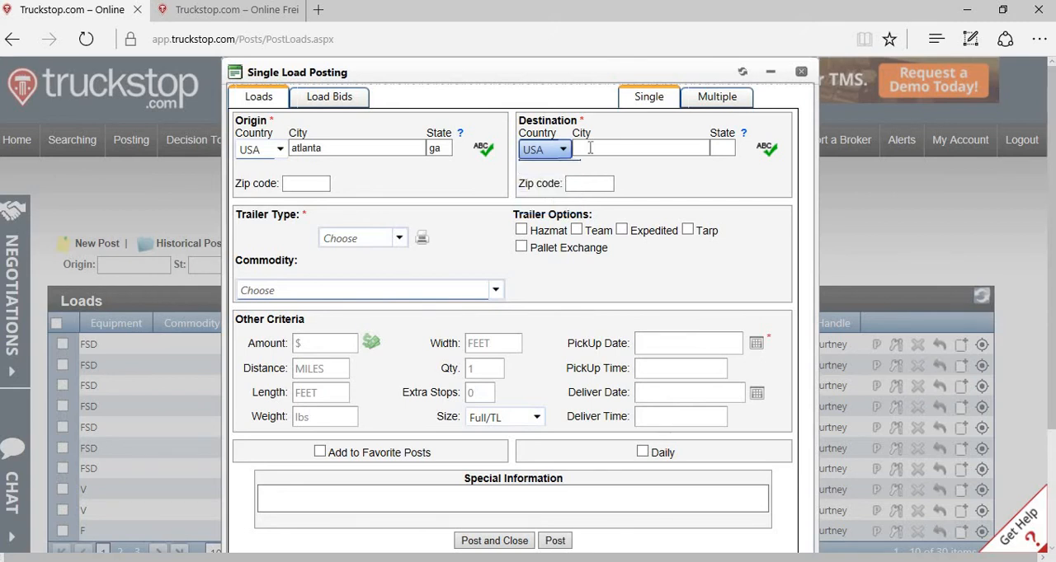
pyautogui.click(594, 150)
pyautogui.write('tampa')
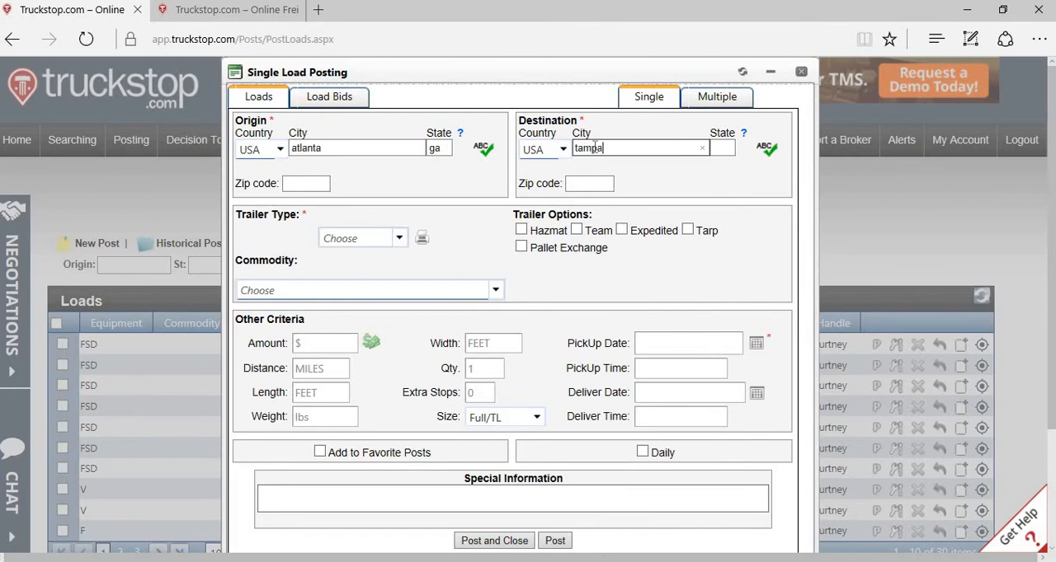
pyautogui.press('Tab')
pyautogui.write('fl')
pyautogui.press('Tab')
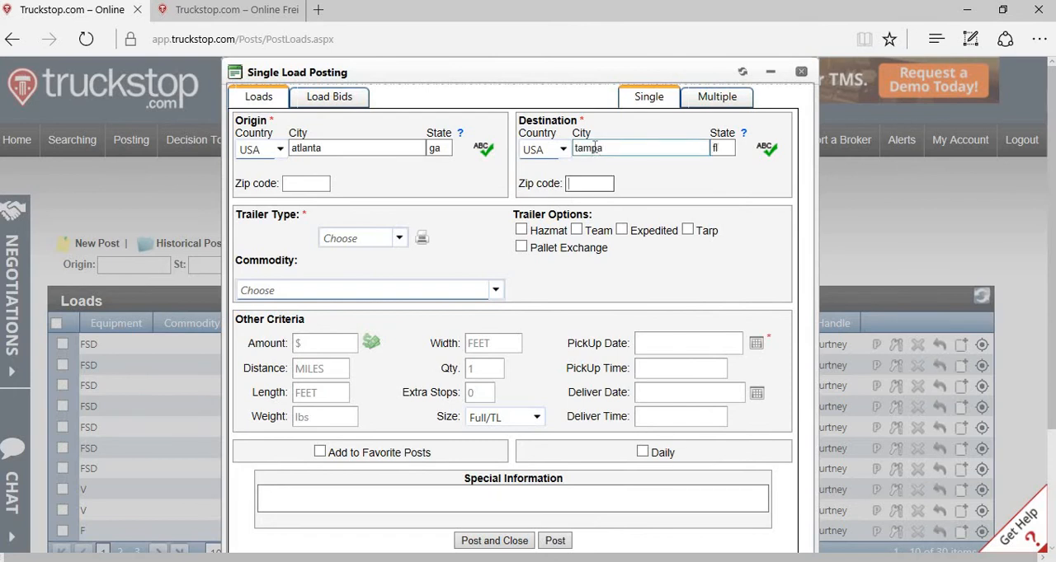
# Step: Set the posting's trailer type to F (Flatbed)
pyautogui.press('Tab')
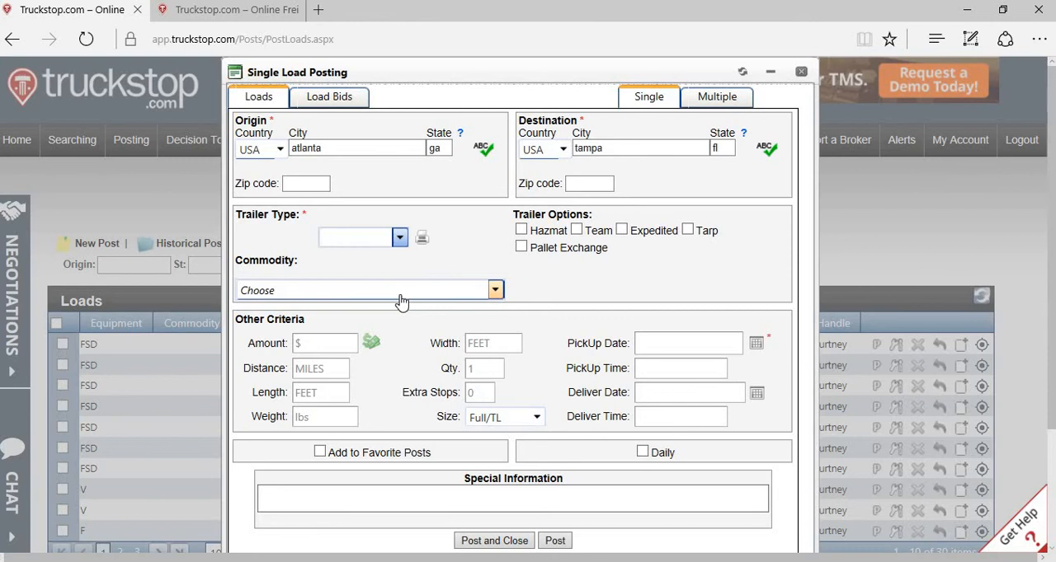
pyautogui.write('f')
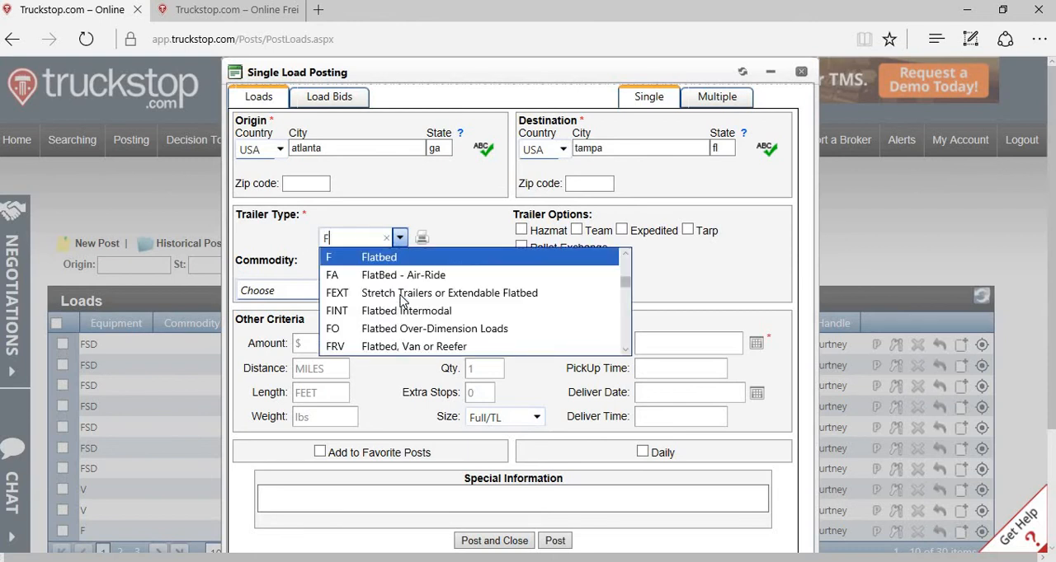
pyautogui.press('Tab')
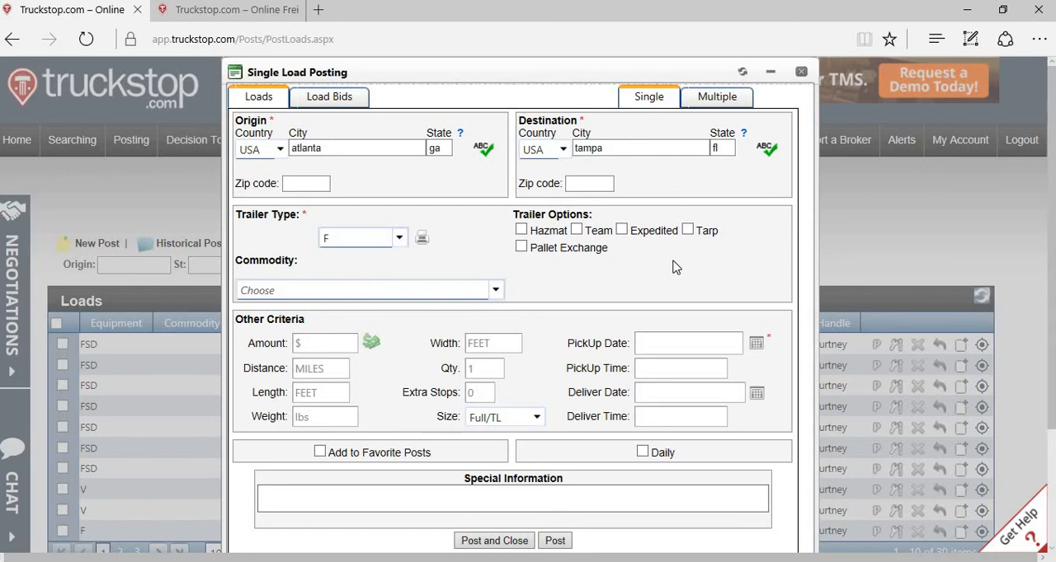
# Step: Look through the available commodity types for the posting and close the list without choosing one
pyautogui.click(494, 290)
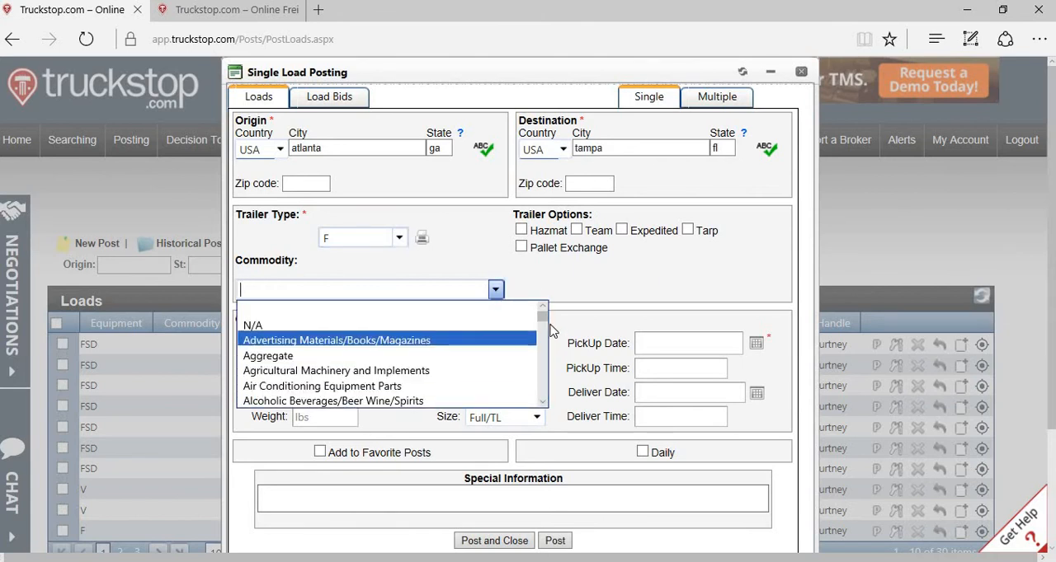
pyautogui.moveTo(545, 319)
pyautogui.mouseDown()
pyautogui.moveTo(546, 346)
pyautogui.moveTo(548, 316)
pyautogui.mouseUp()
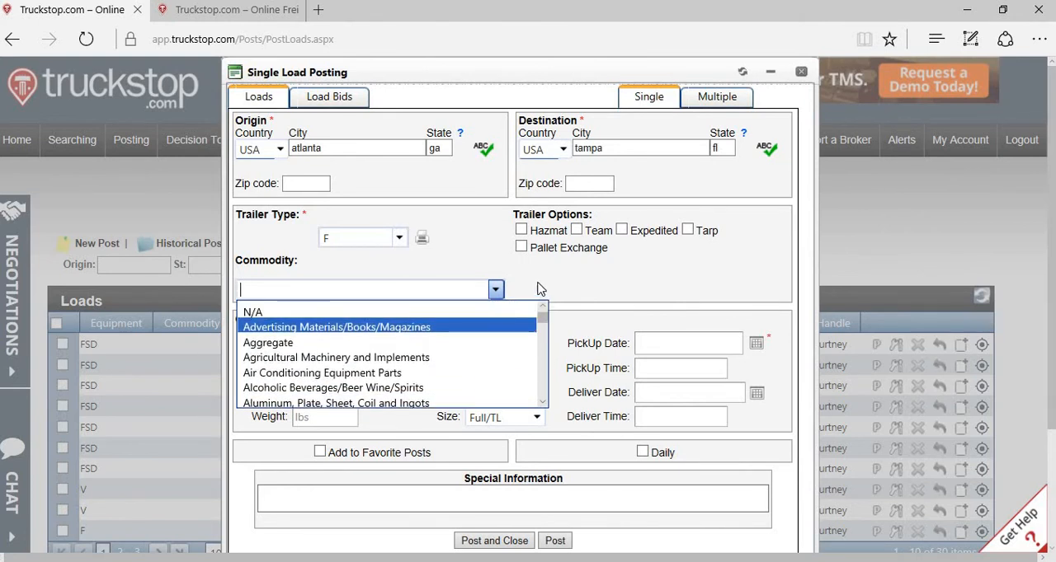
pyautogui.click(537, 288)
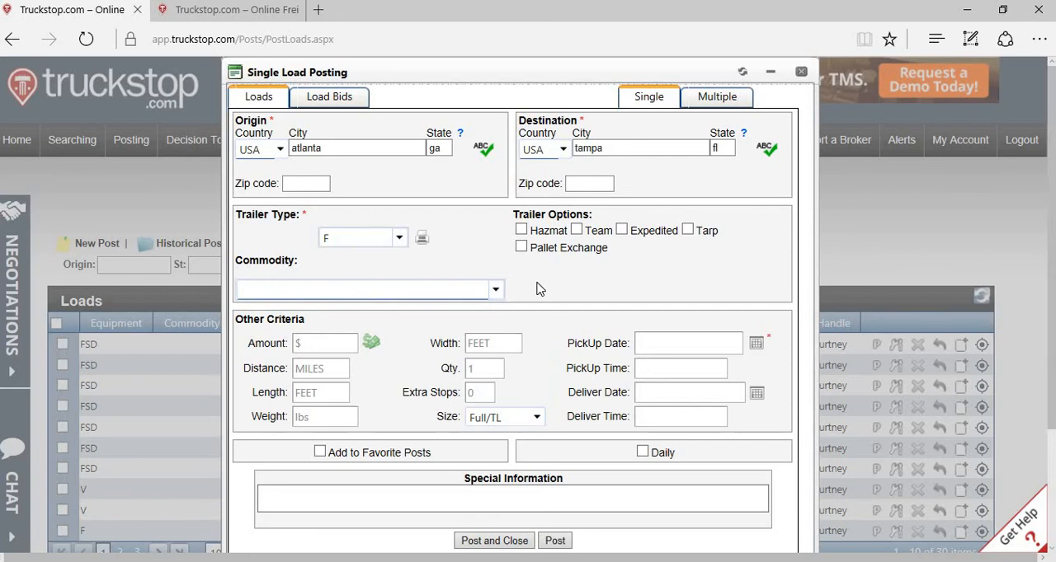
pyautogui.click(329, 345)
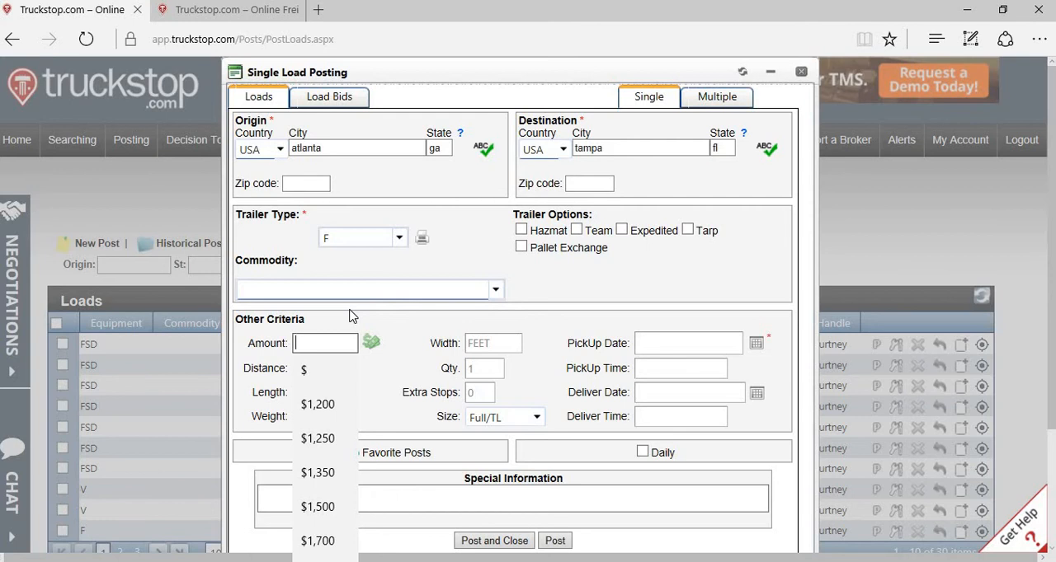
pyautogui.write('900')
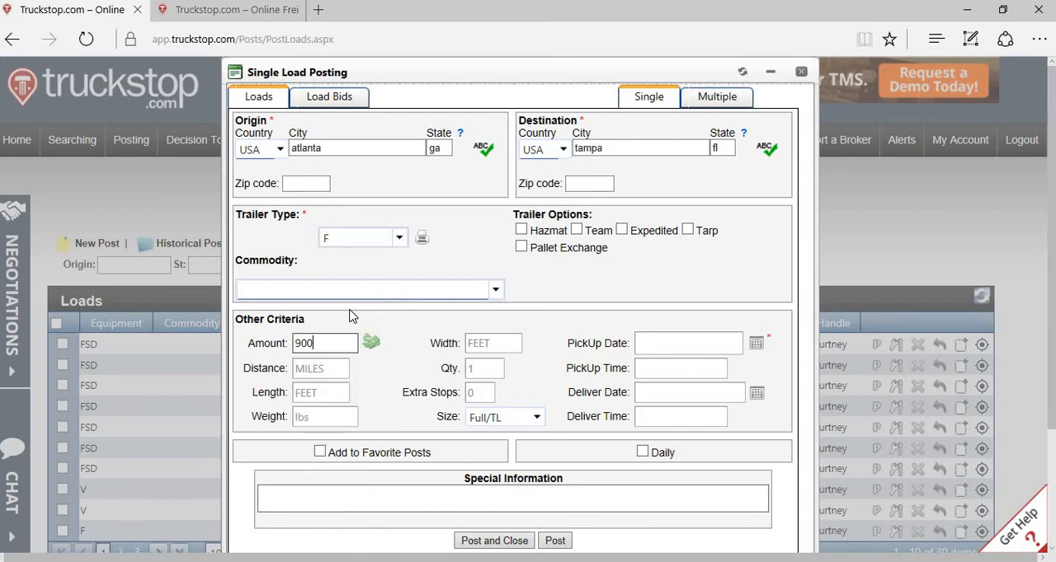
pyautogui.press('Tab')
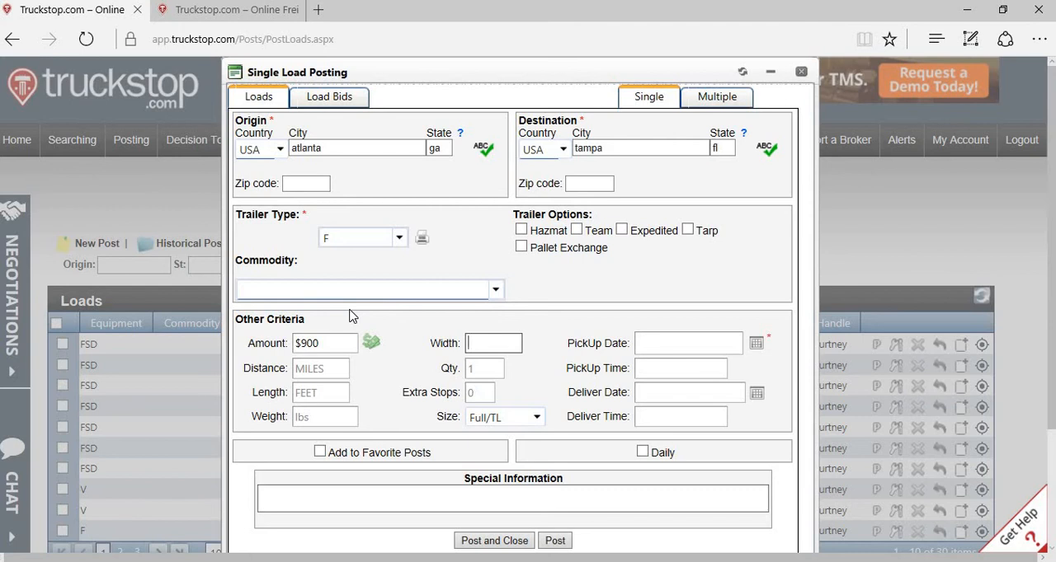
pyautogui.click(336, 342)
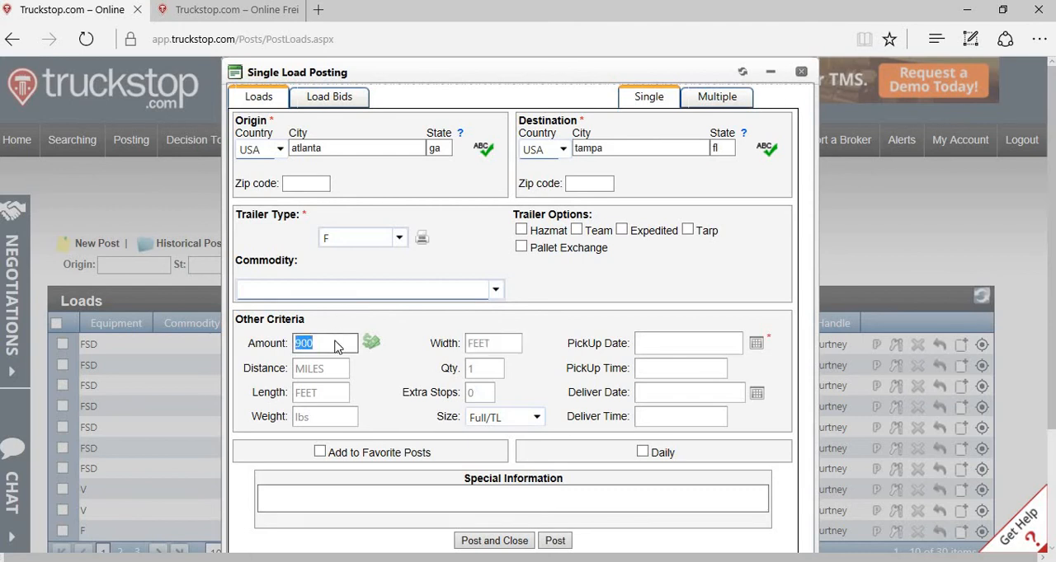
pyautogui.press('BackSpace')
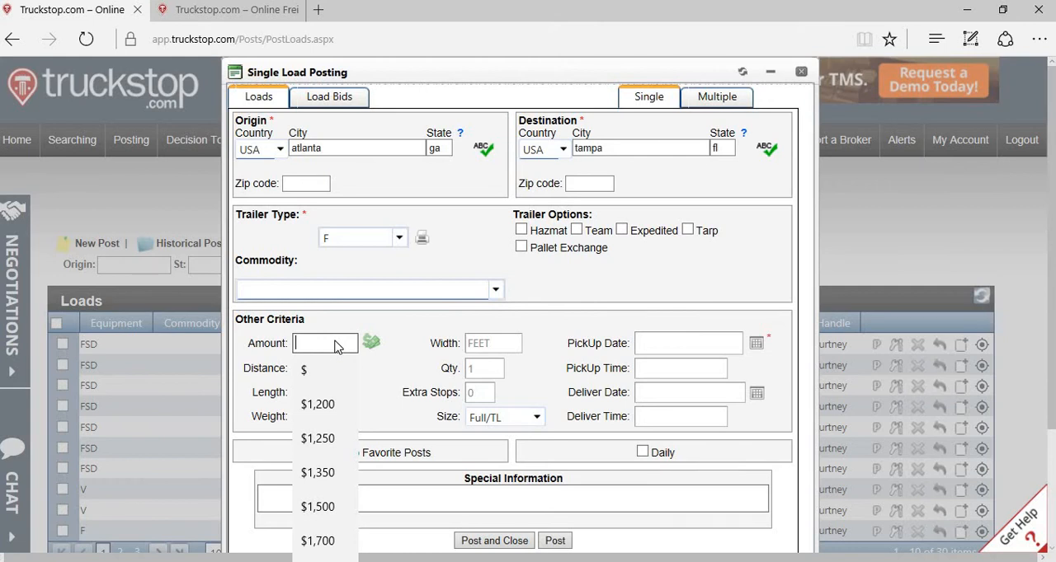
pyautogui.press('Tab')
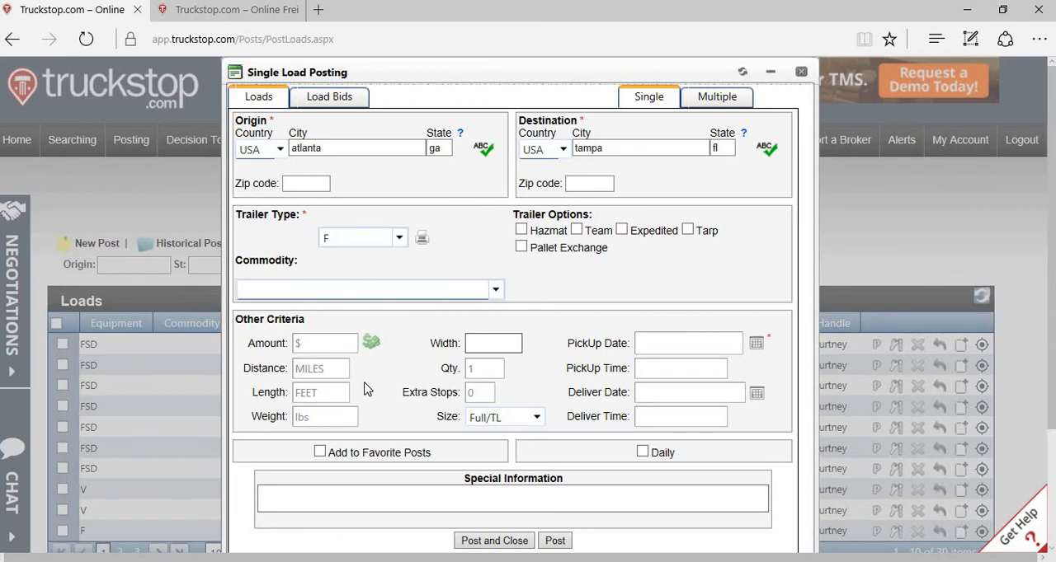
# Step: Set the posting's distance to 450 miles
pyautogui.click(324, 370)
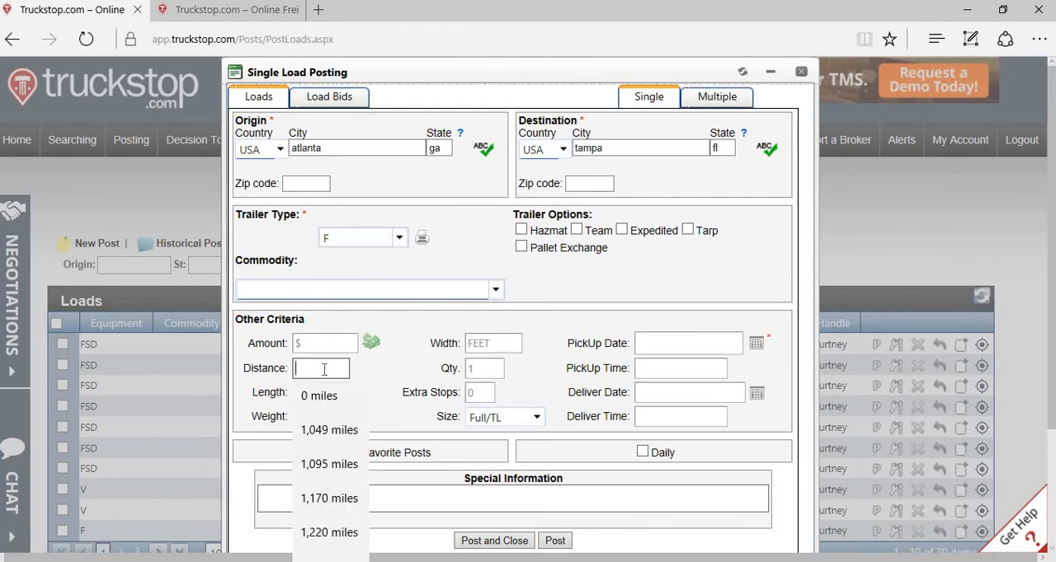
pyautogui.write('450')
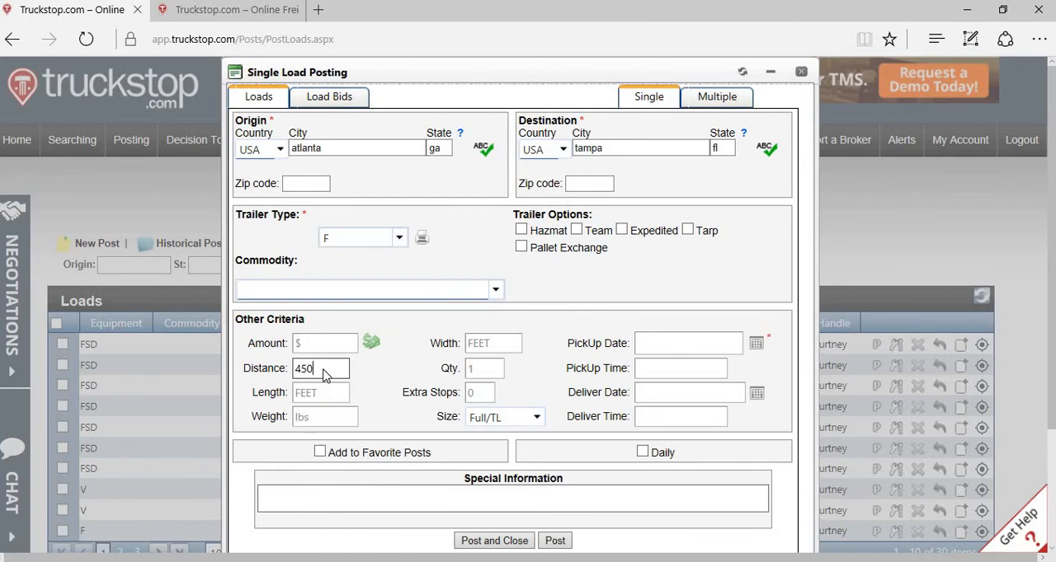
pyautogui.press('Tab')
# Step: Set the load's weight to 48,000 lbs and its length to 48 ft
pyautogui.click(313, 418)
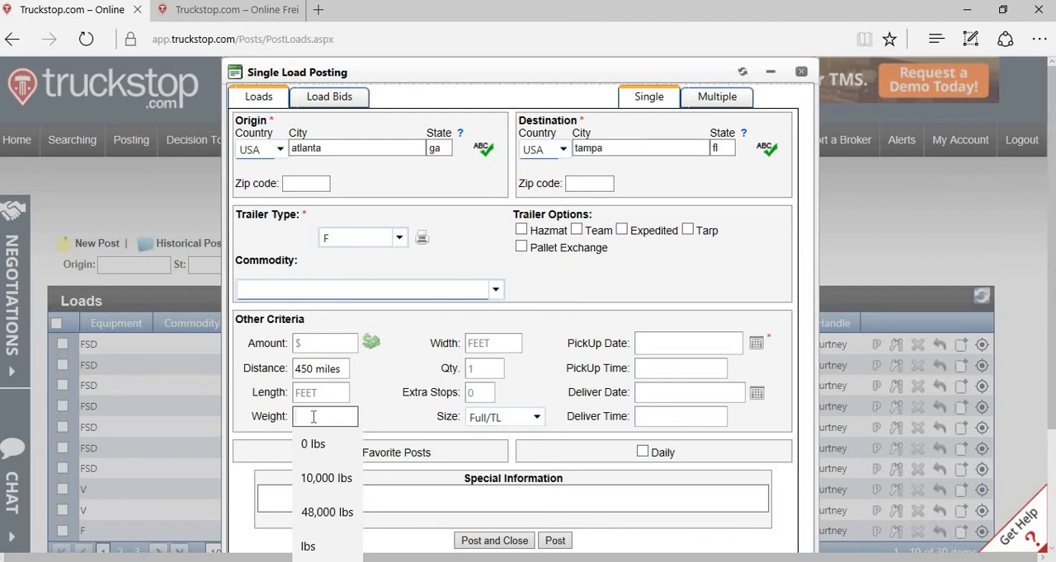
pyautogui.write('48000')
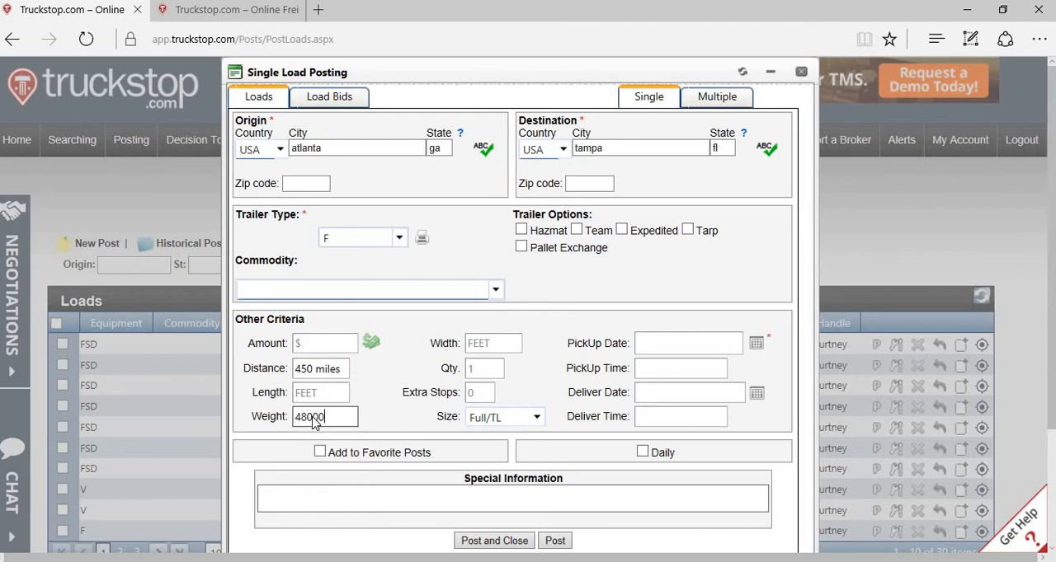
pyautogui.press('Tab')
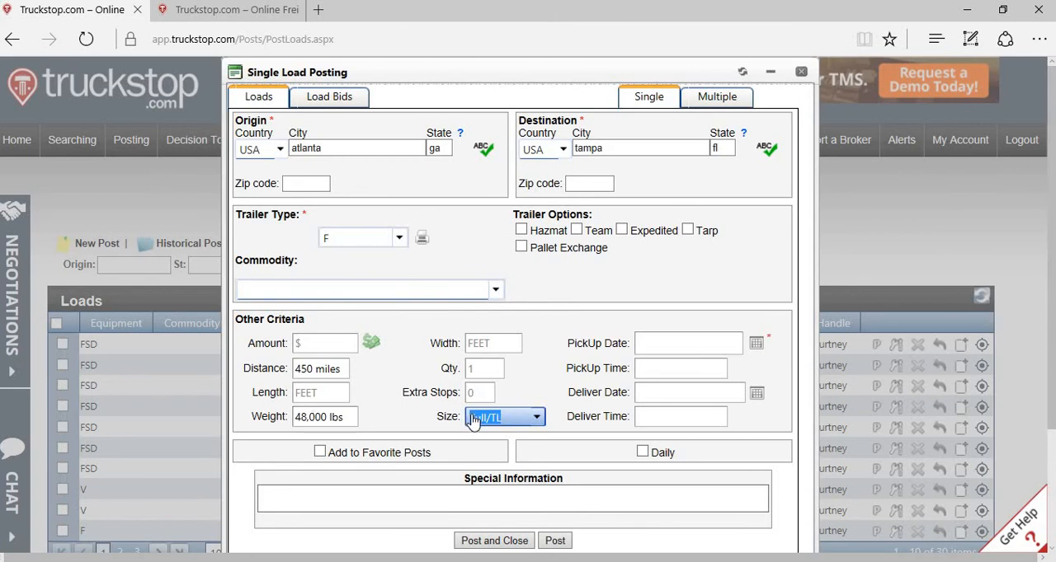
pyautogui.click(336, 395)
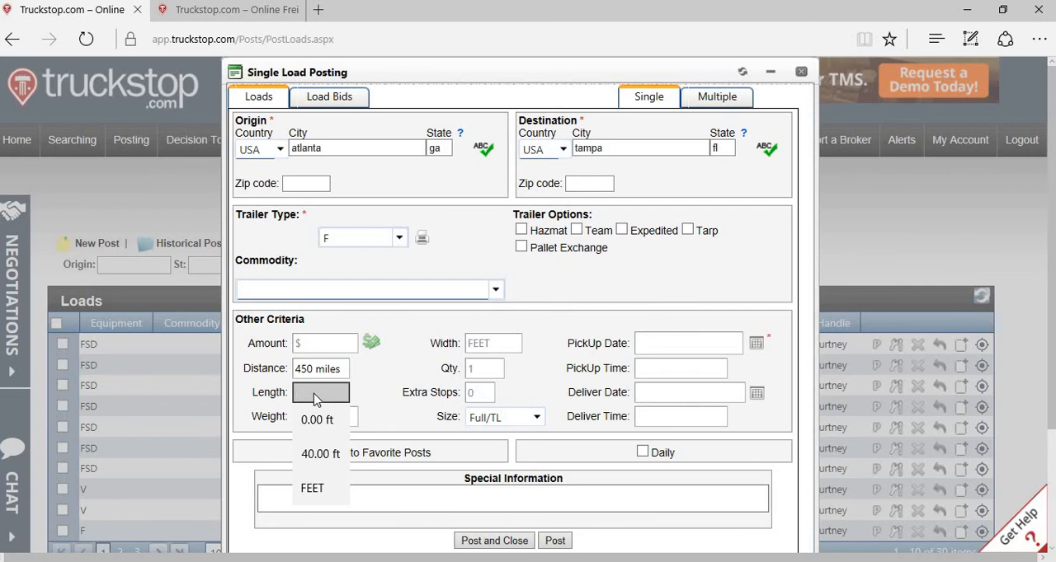
pyautogui.click(375, 414)
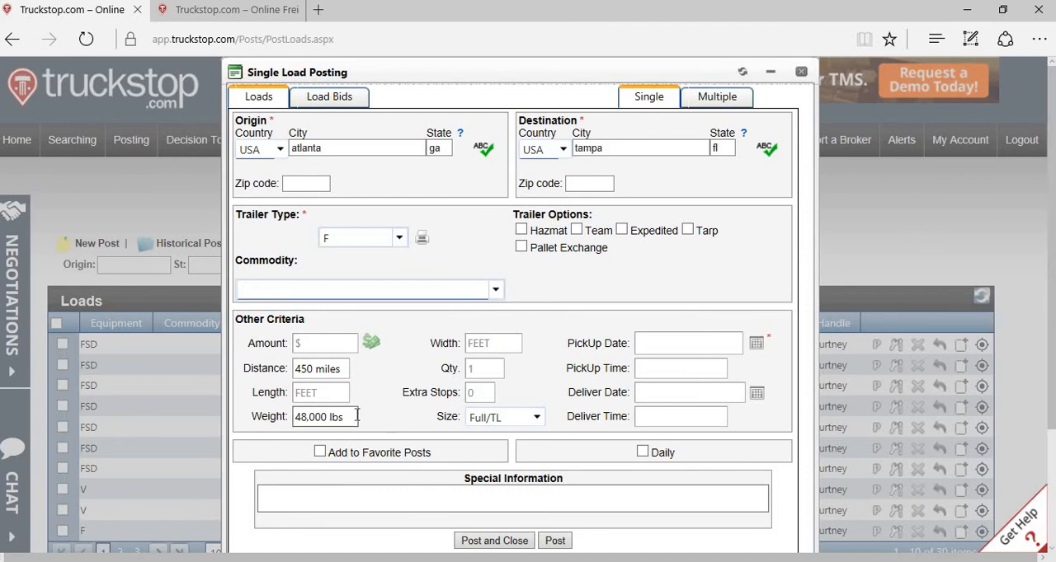
pyautogui.click(324, 390)
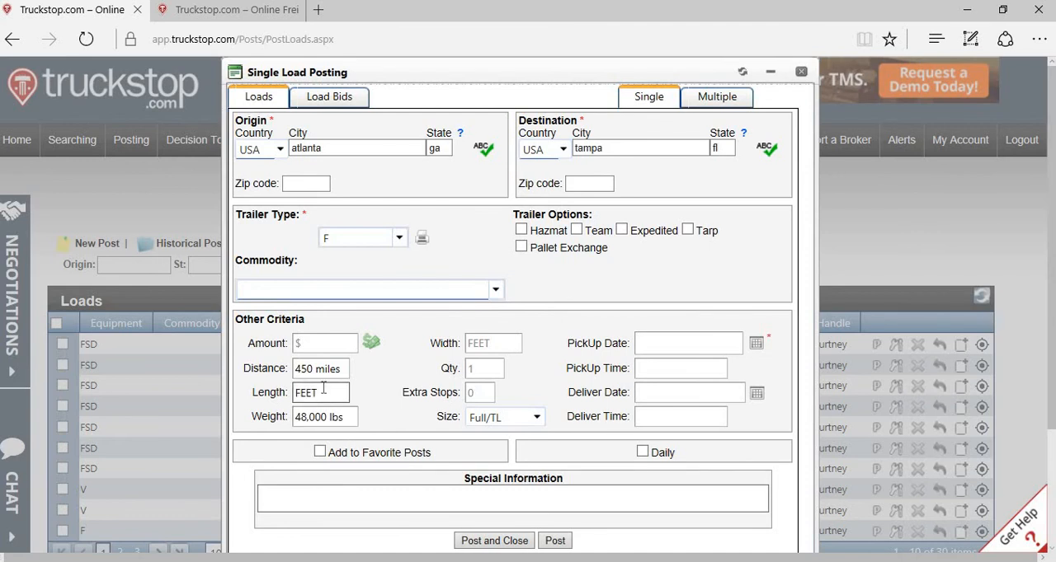
pyautogui.click(323, 394)
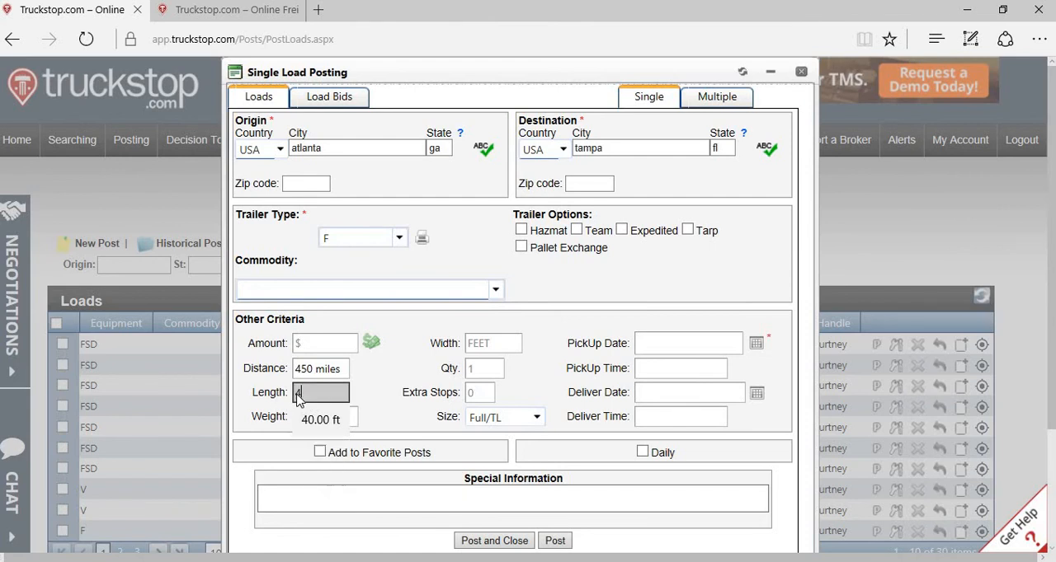
pyautogui.write('48')
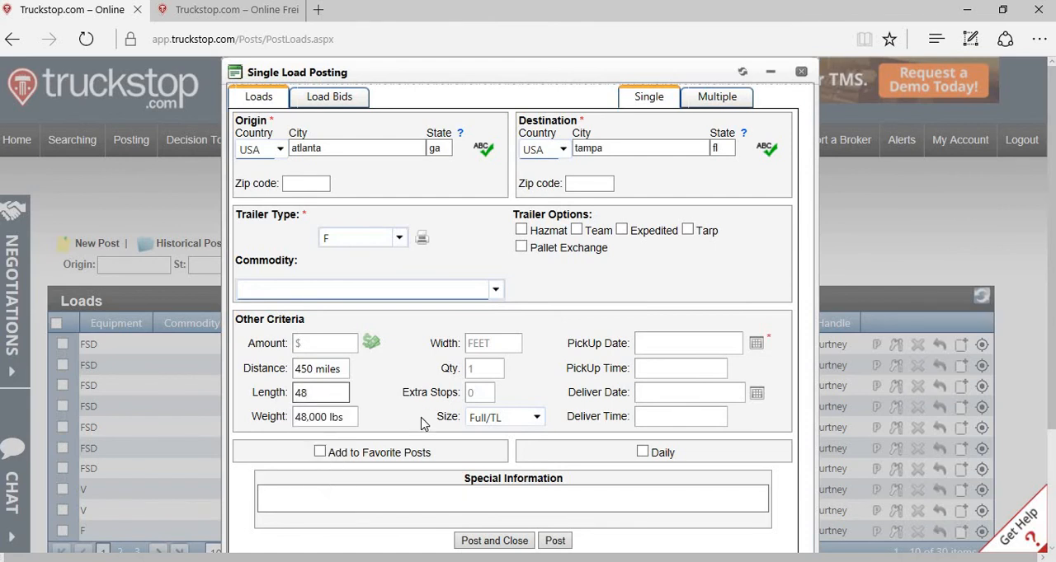
# Step: Choose Full/TL as the load's size
pyautogui.click(515, 426)
pyautogui.click(516, 421)
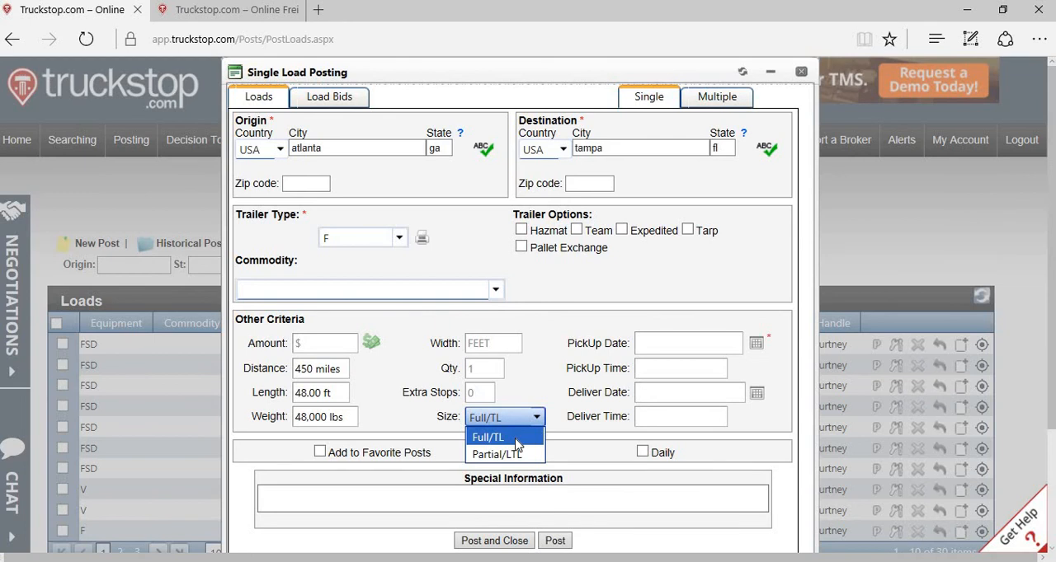
pyautogui.click(518, 438)
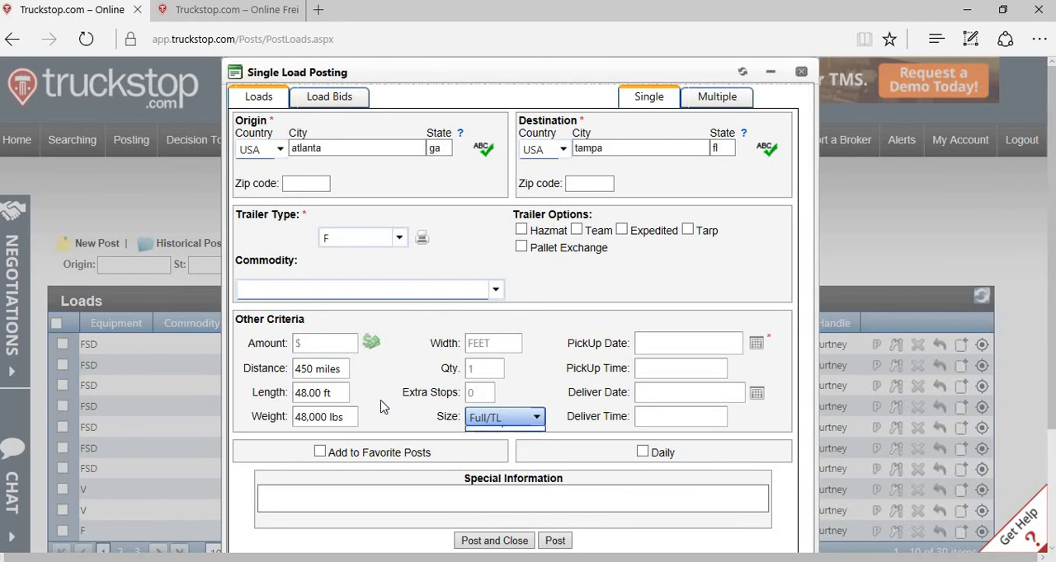
# Step: Change the load to Partial/LTL size with a length of 10 ft and a weight of 5,000 lbs
pyautogui.click(326, 392)
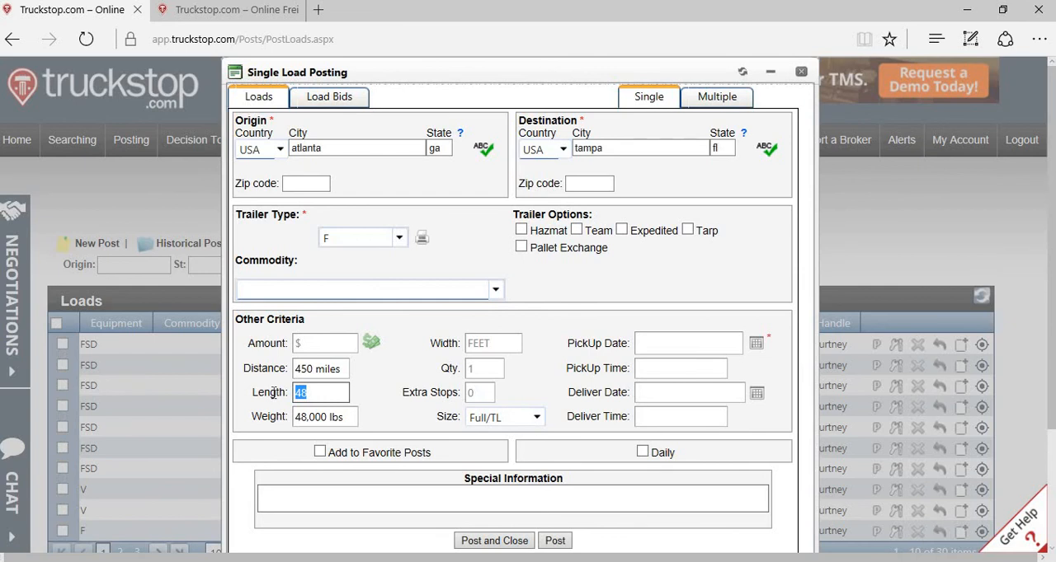
pyautogui.write('10')
pyautogui.press('Tab')
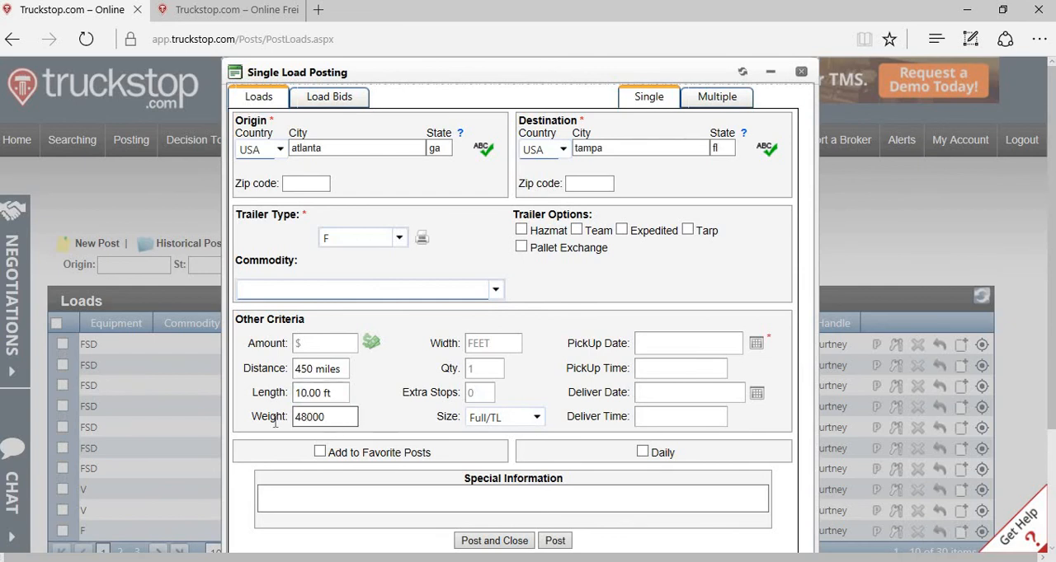
pyautogui.write('5000')
pyautogui.press('Tab')
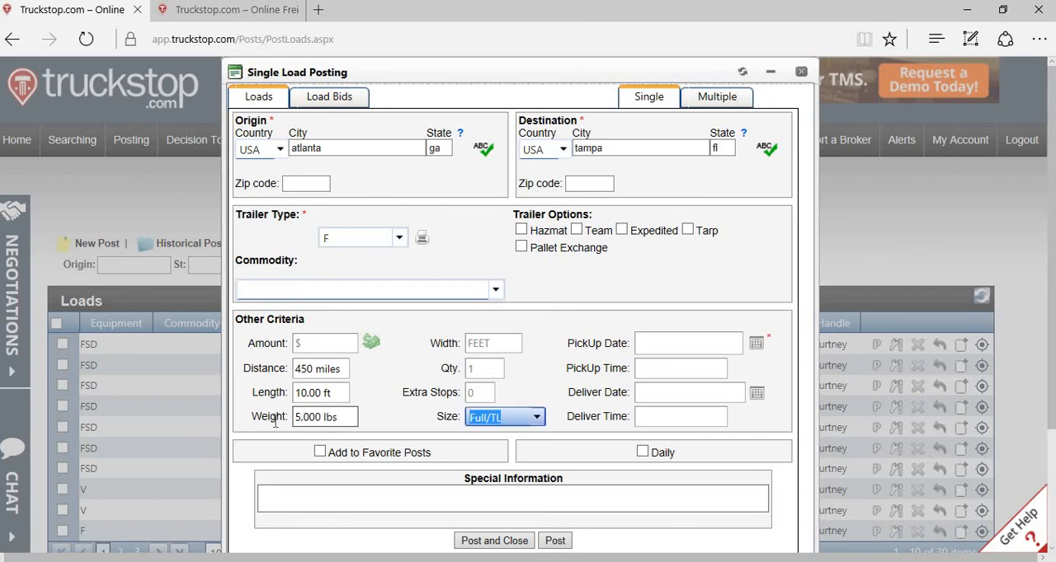
pyautogui.click(536, 419)
pyautogui.click(532, 455)
# Step: Set the pickup dates to 1/5/2017 and 1/6/2017, and post the load while closing the posting form
pyautogui.click(757, 344)
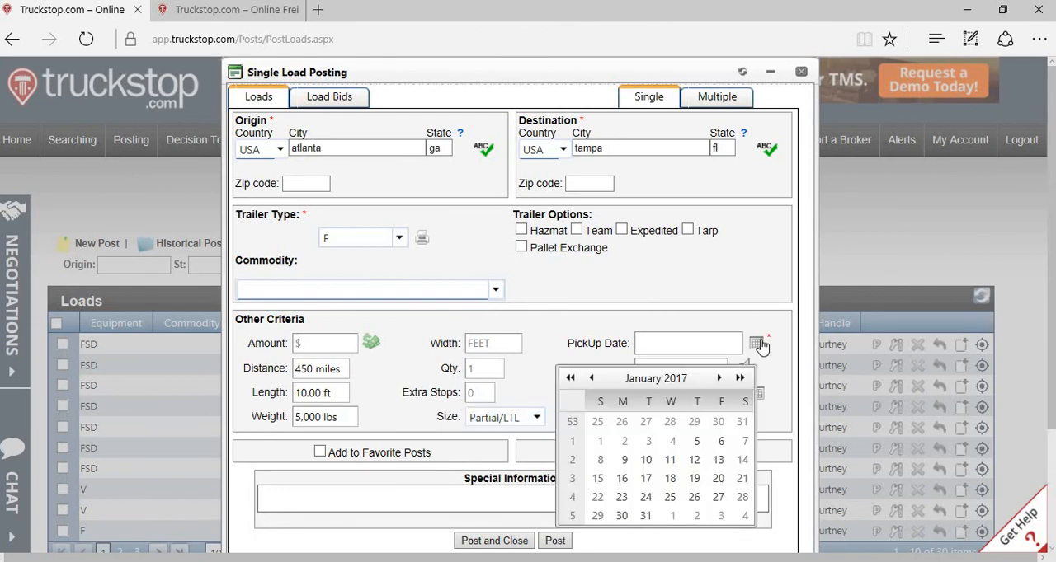
pyautogui.click(697, 444)
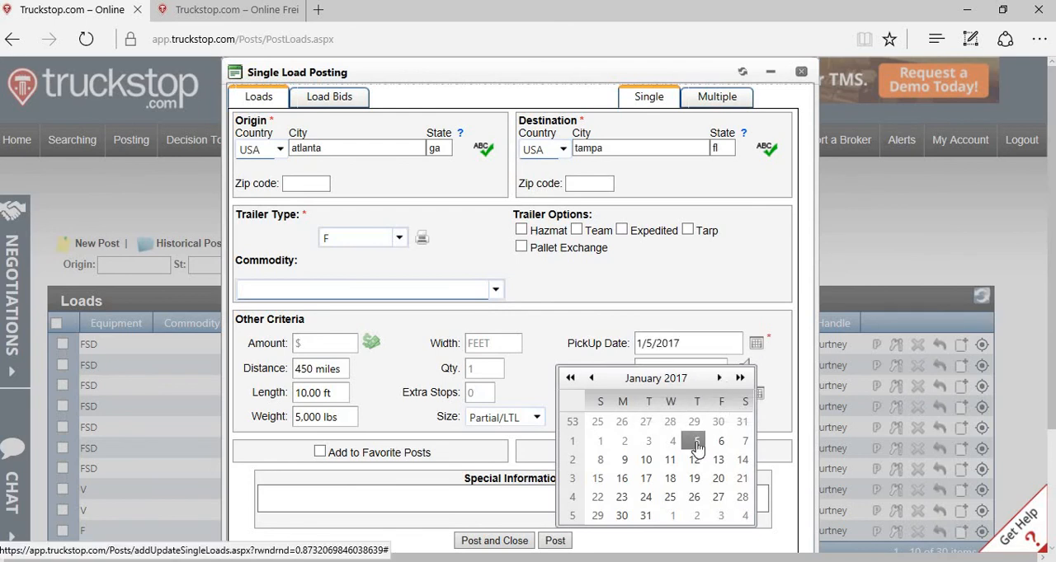
pyautogui.click(722, 444)
pyautogui.click(747, 296)
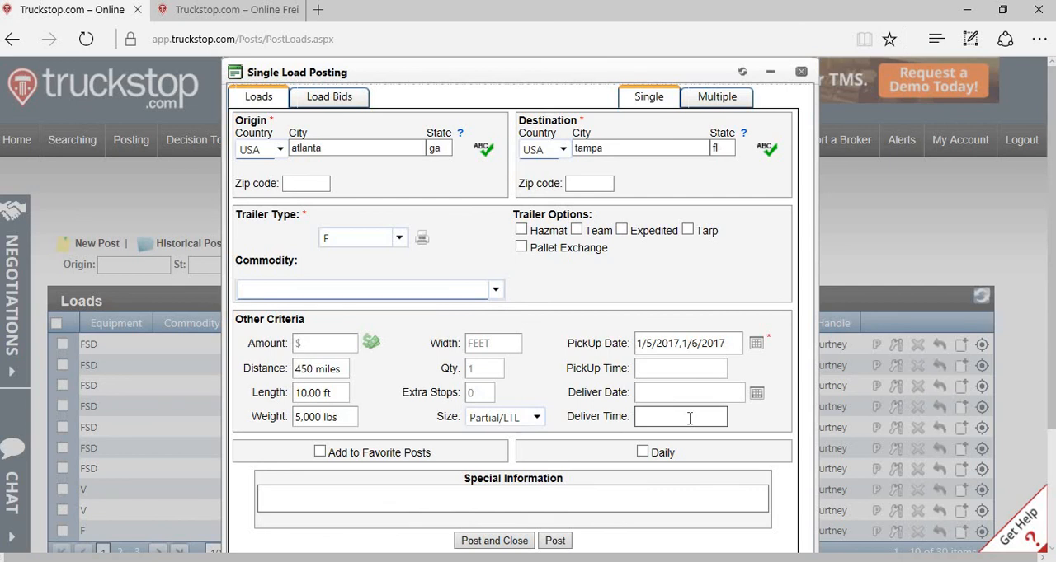
pyautogui.click(494, 541)
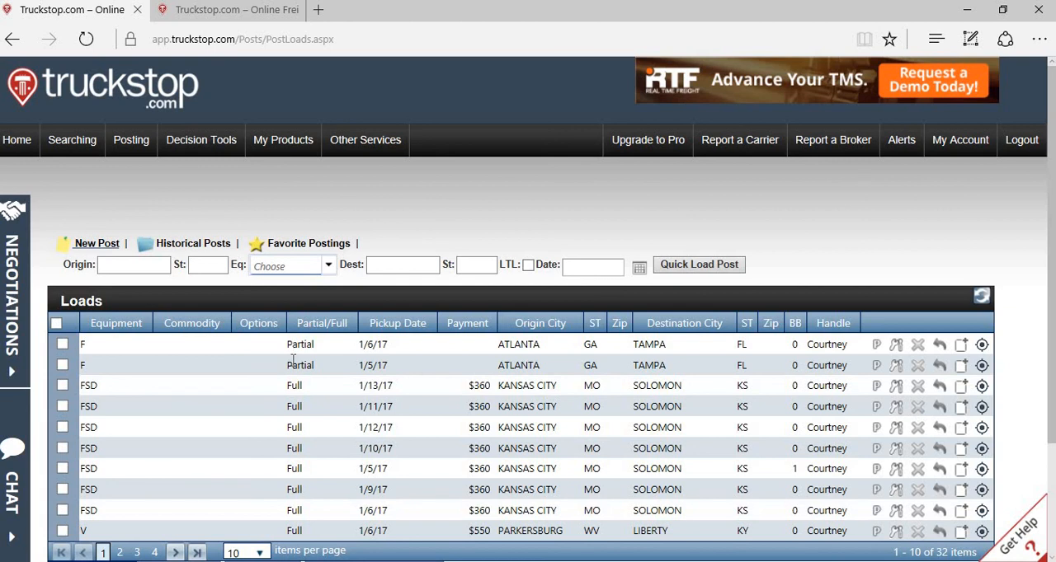
# Step: Delete the two partial flatbed postings from Atlanta to Tampa from the Loads list
pyautogui.click(62, 366)
pyautogui.click(62, 344)
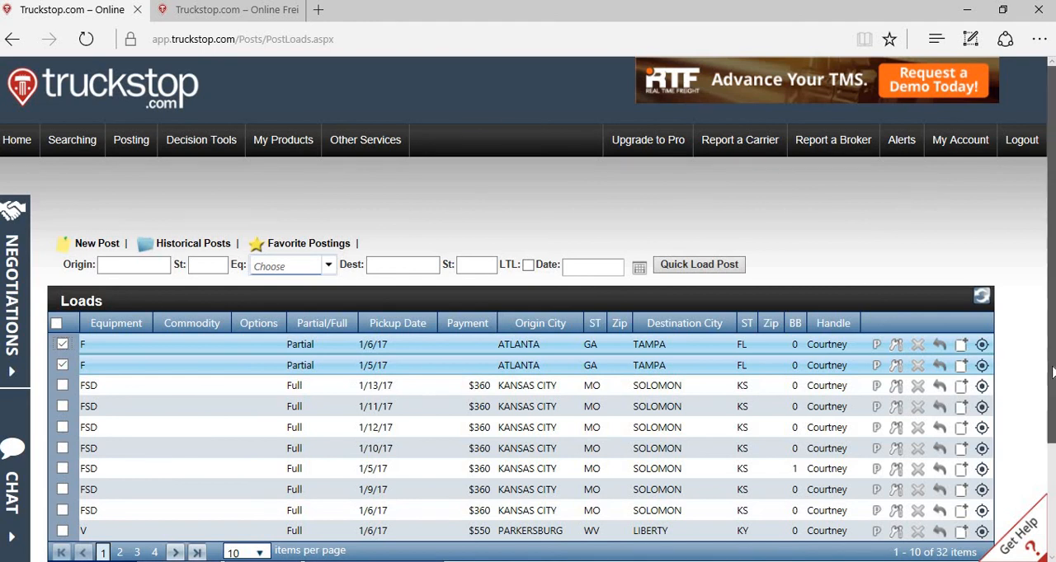
pyautogui.scroll(-3, 507, 466)
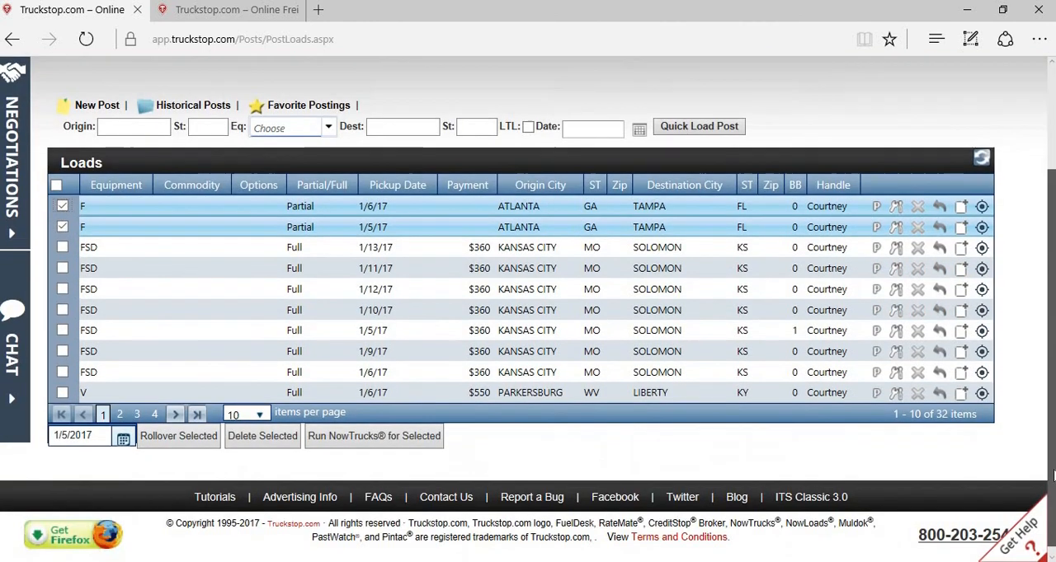
pyautogui.click(272, 440)
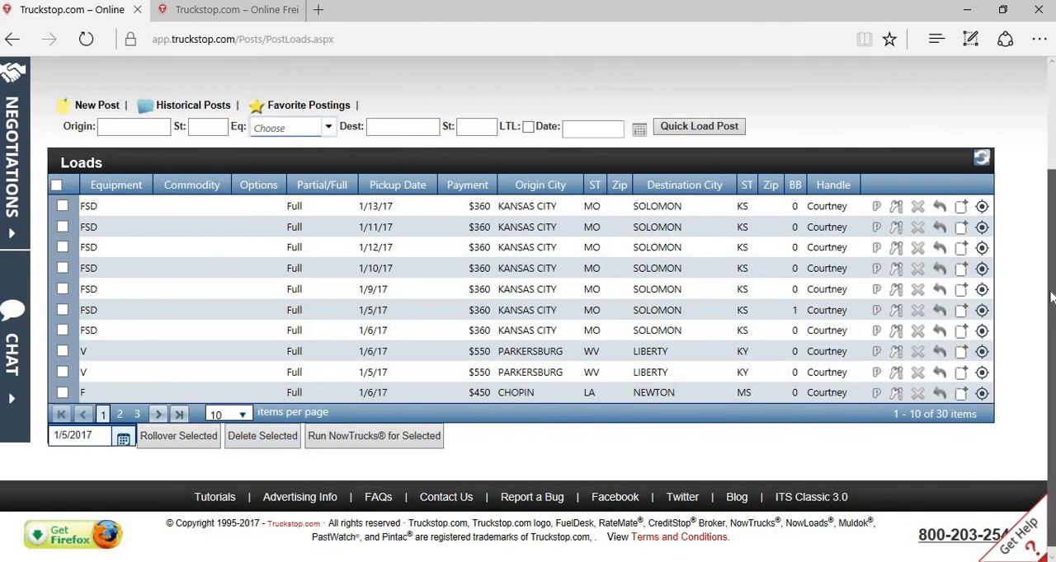
pyautogui.moveTo(1053, 322); pyautogui.dragTo(1051, 192)
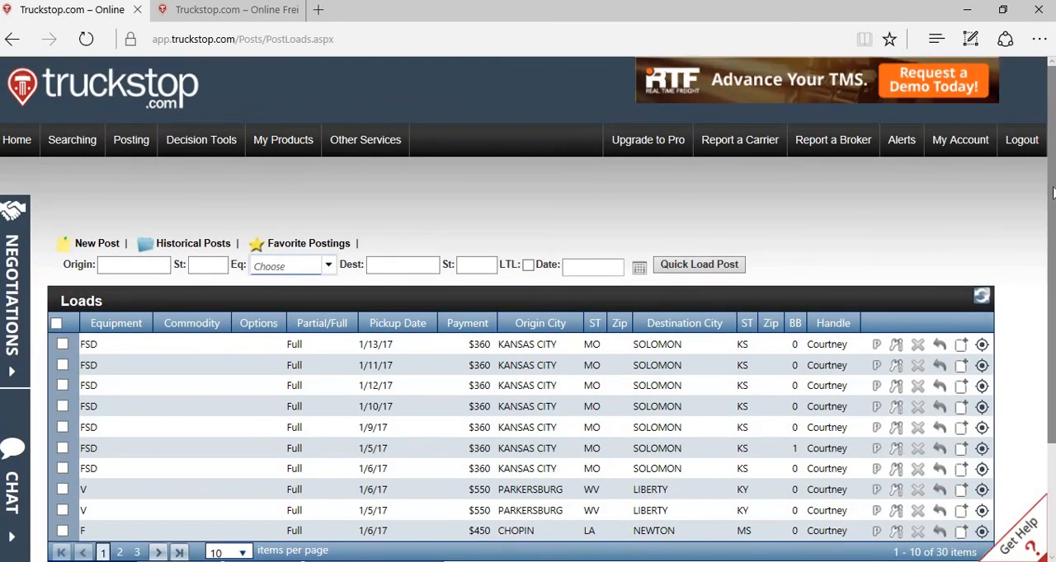